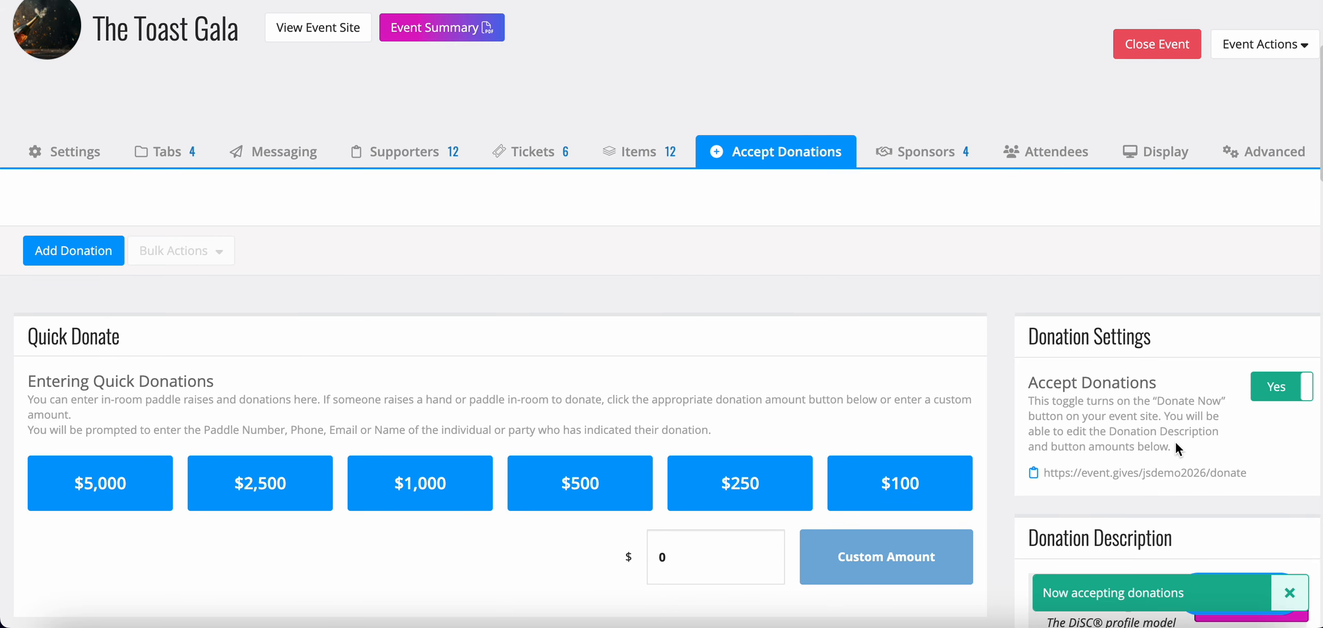
- Open the event's public donation page and read through the invitation text beside the donation amounts
left_click(1077, 475)
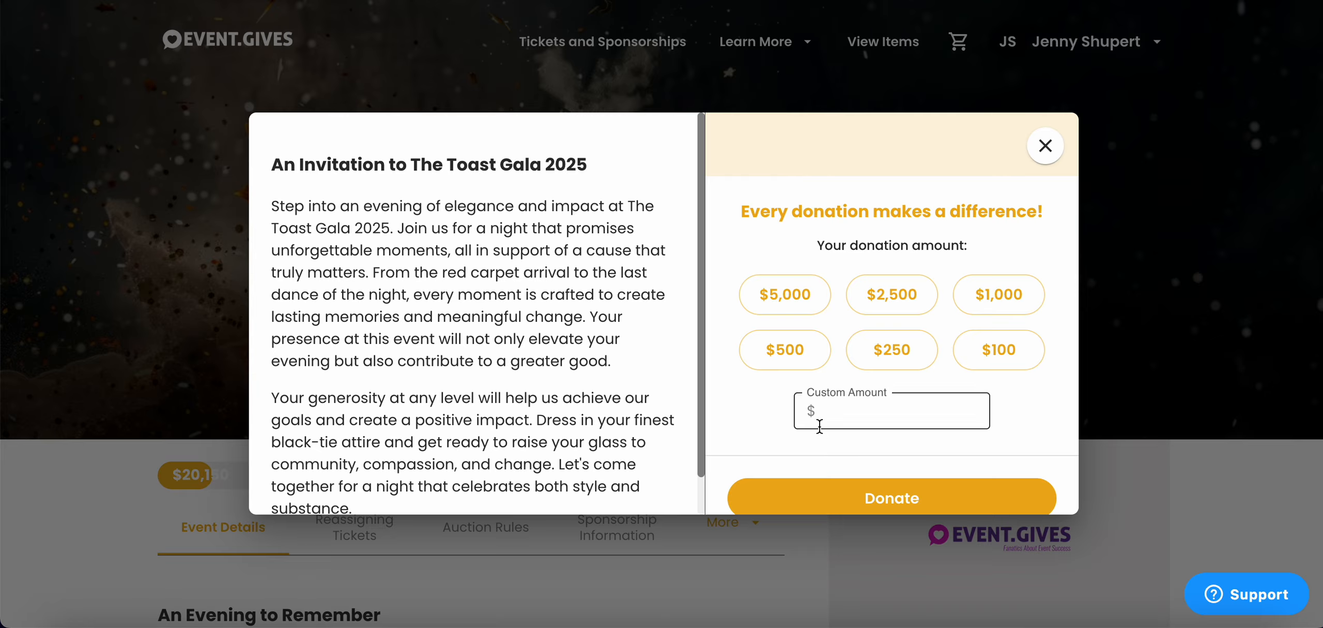
scroll(625, 371, "down", 1)
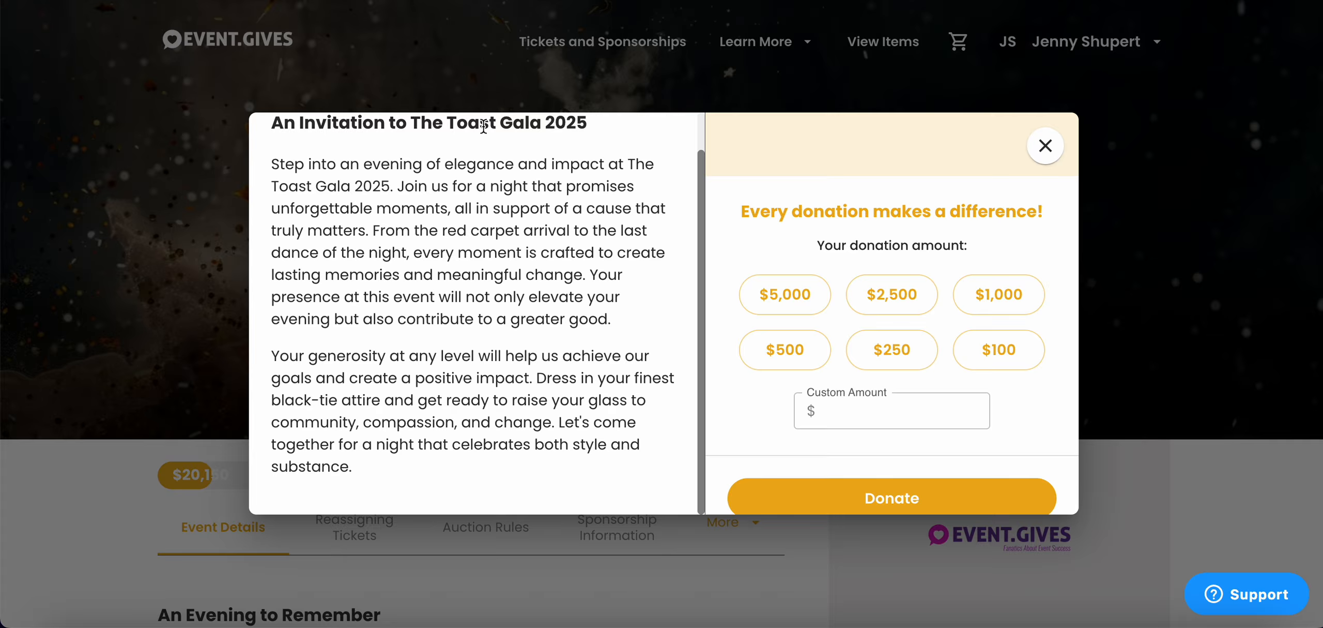
scroll(615, 242, "up", 1)
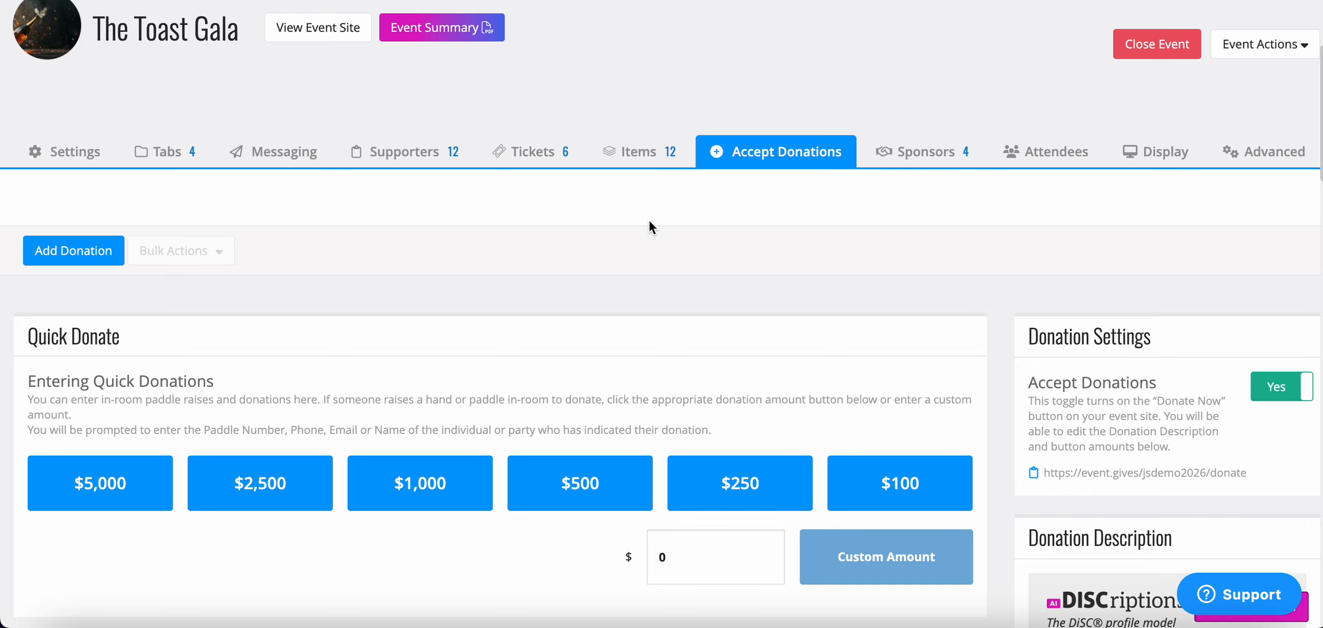
- Review the Donation Description settings and invitation text in the event manager, and save the description
scroll(649, 221, "down", 4)
scroll(649, 220, "down", 2)
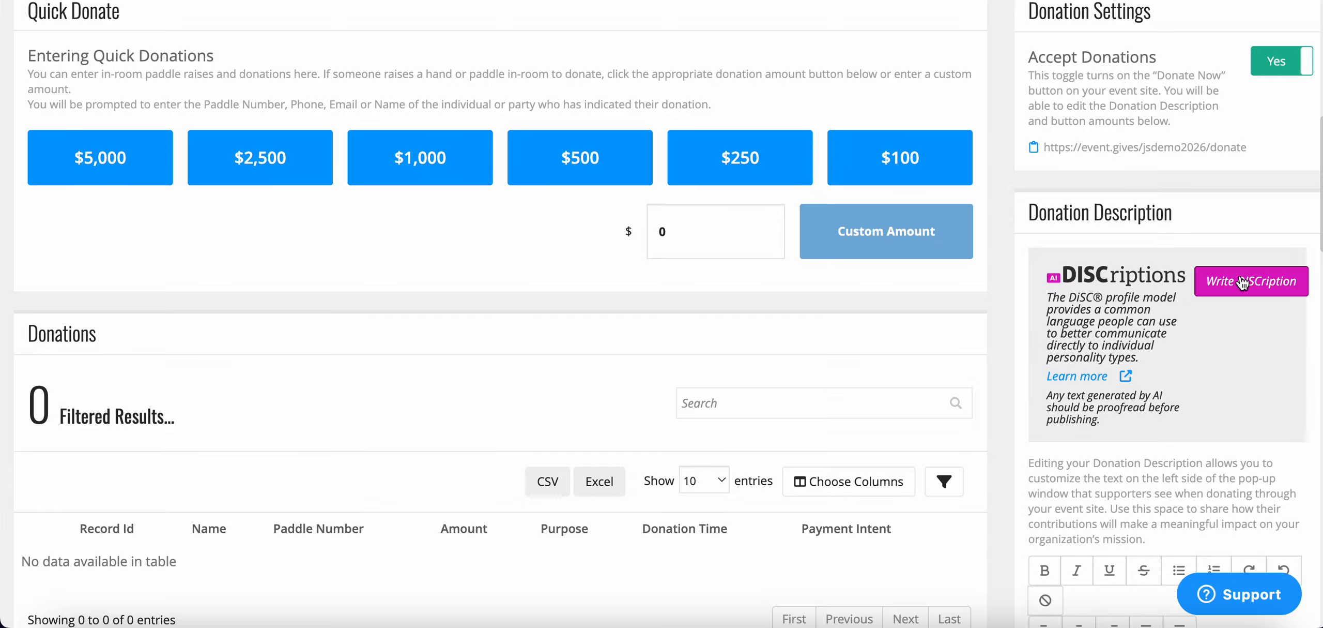
scroll(1209, 334, "down", 1)
scroll(1210, 332, "down", 7)
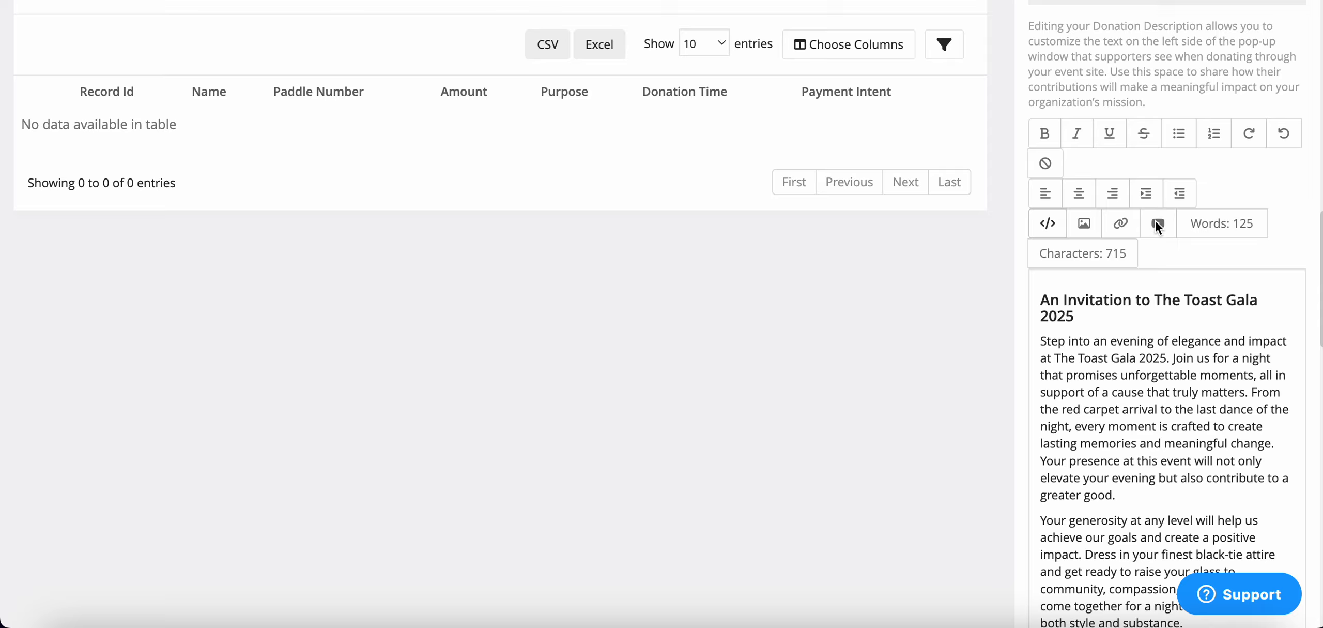
scroll(1135, 329, "down", 6)
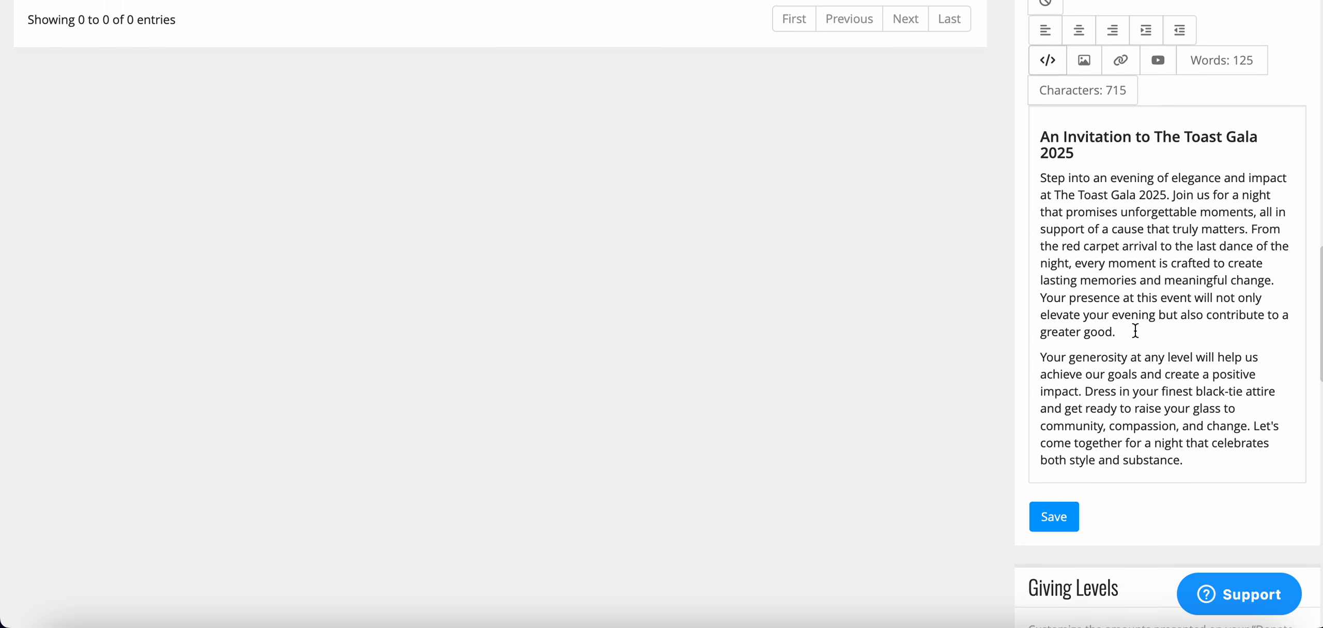
left_click(1059, 356)
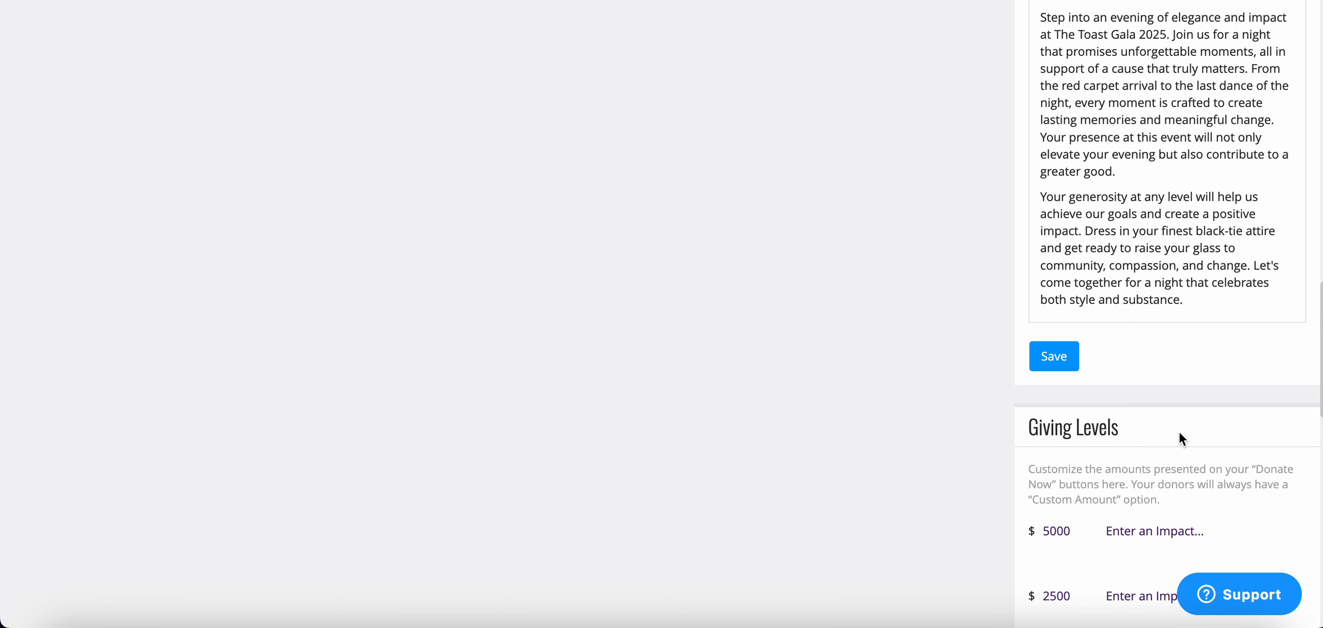
- Review the six Giving Levels from $5000 to $100 and save them
scroll(1178, 433, "down", 5)
scroll(1179, 433, "down", 1)
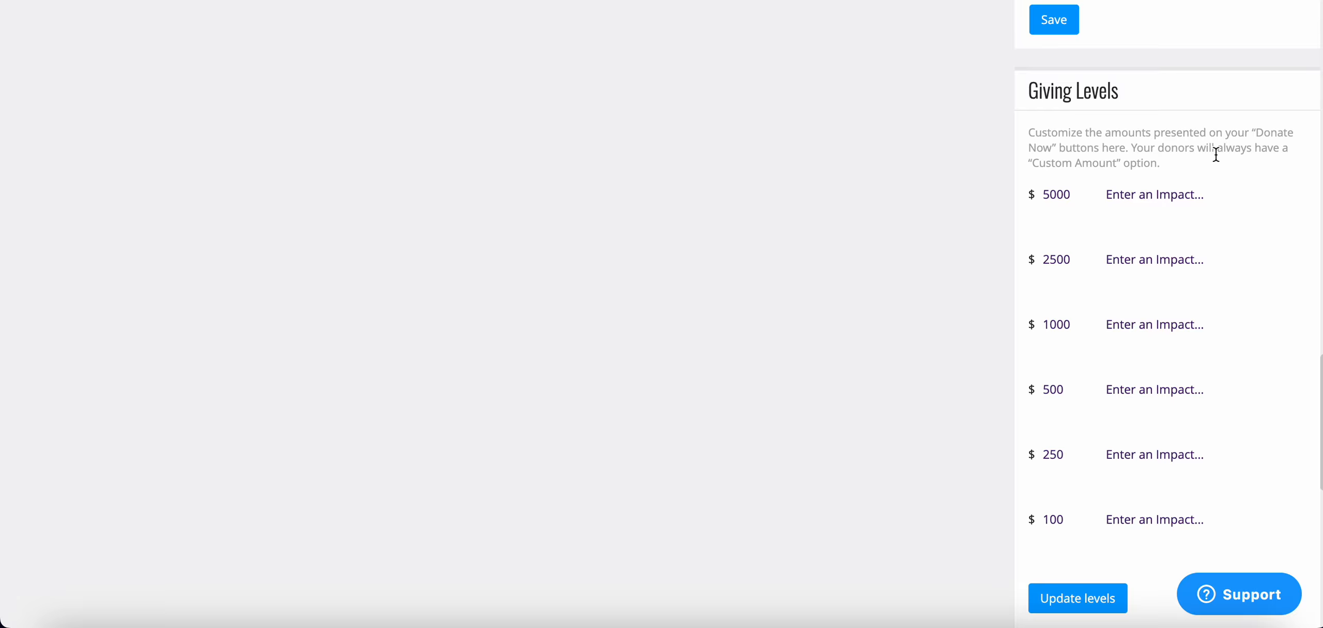
scroll(1174, 232, "down", 3)
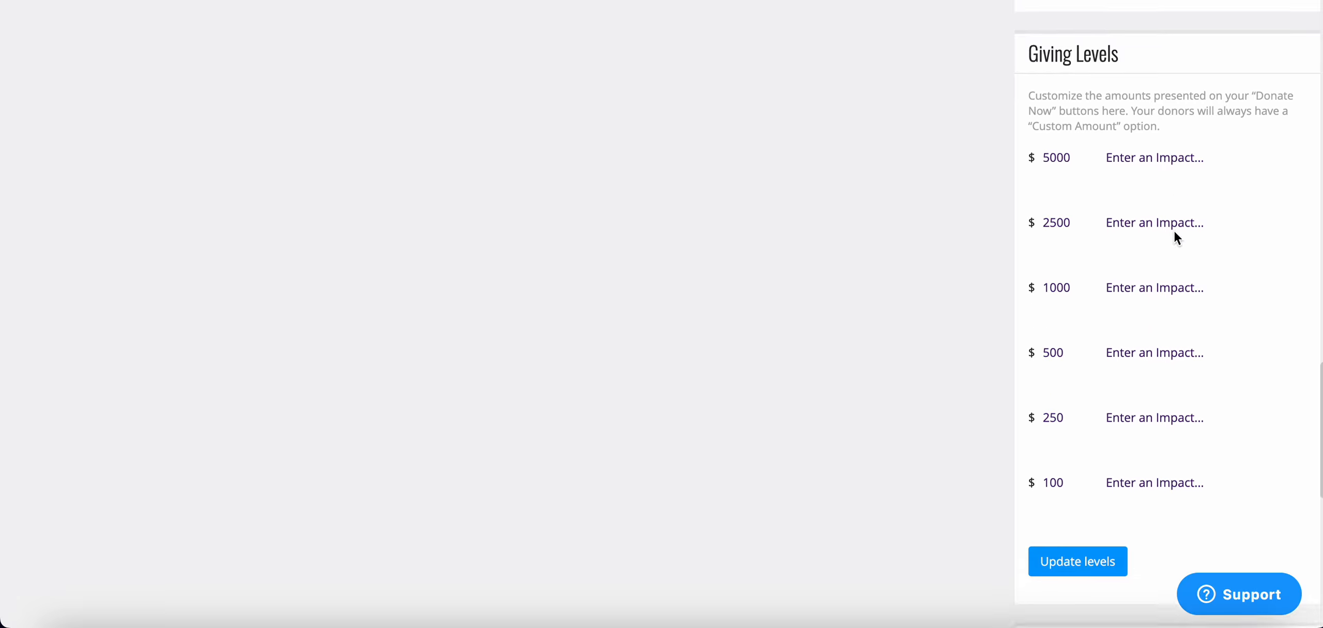
left_click(1066, 459)
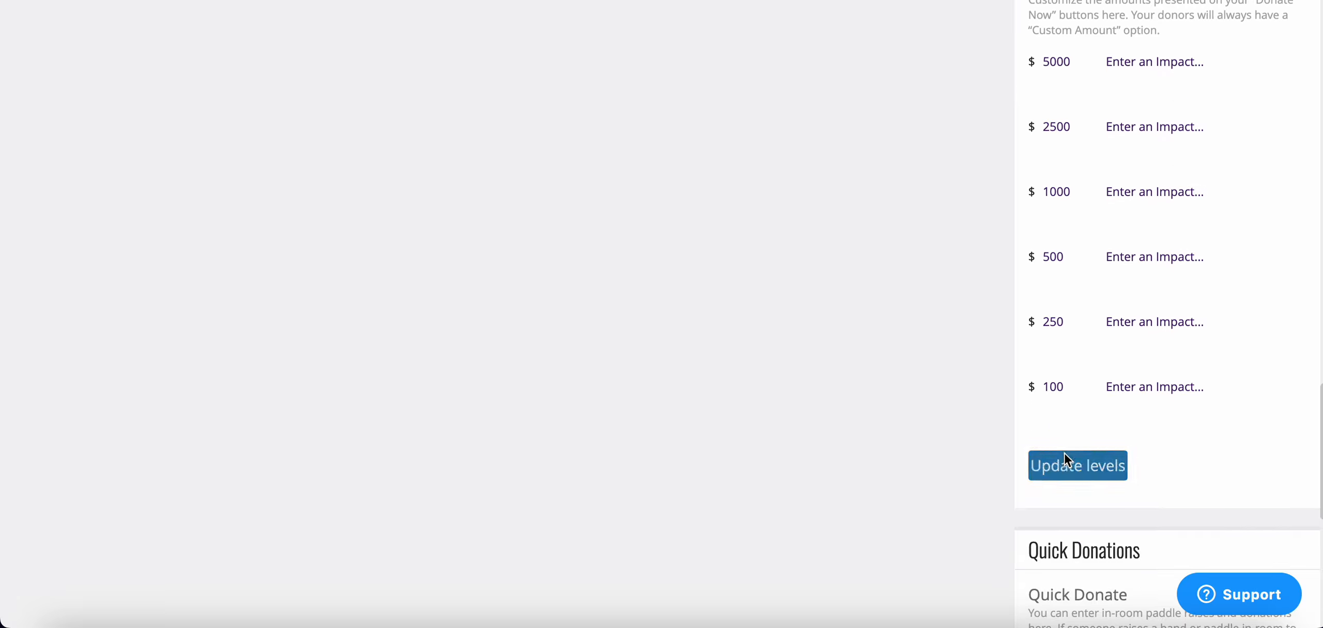
- Record $5,000 quick donations for paddle numbers 101 and 102
scroll(1068, 460, "down", 1)
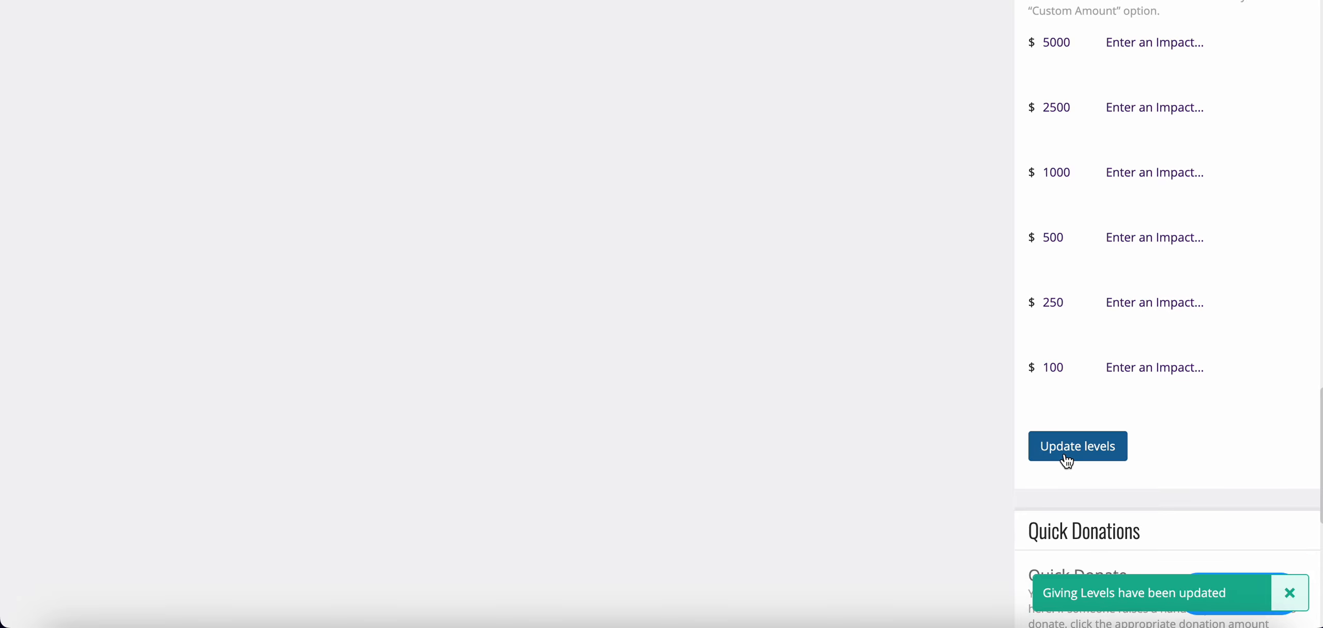
scroll(1068, 460, "down", 8)
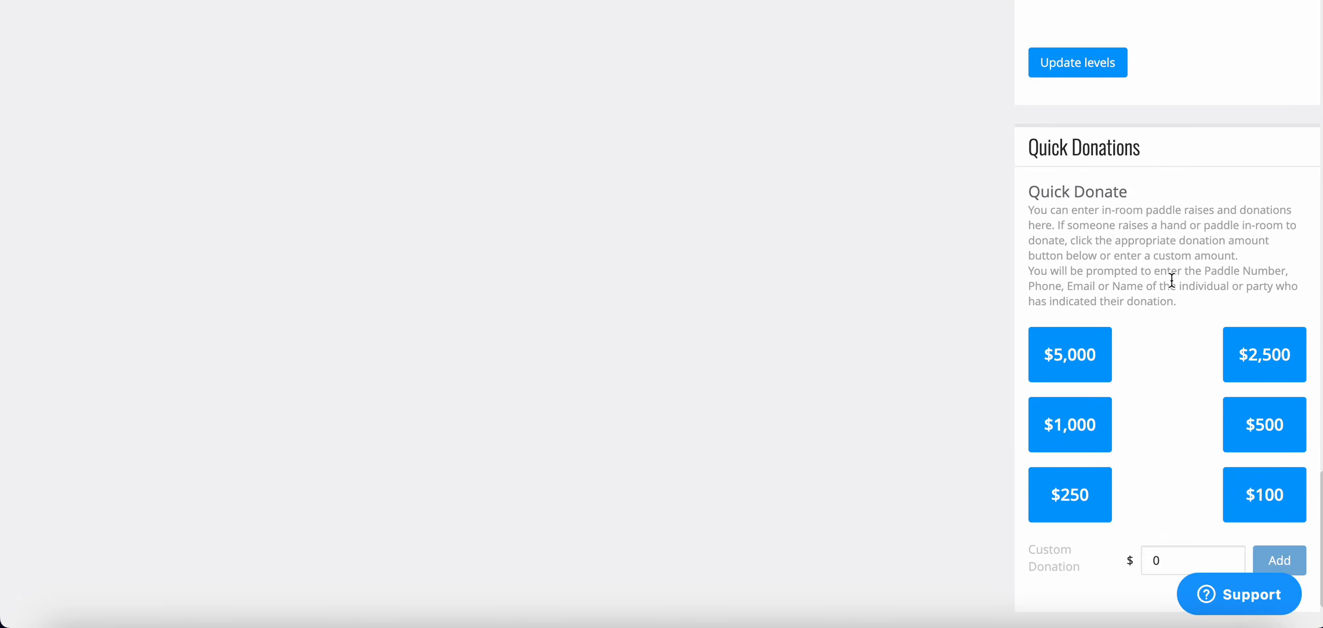
scroll(1137, 253, "up", 15)
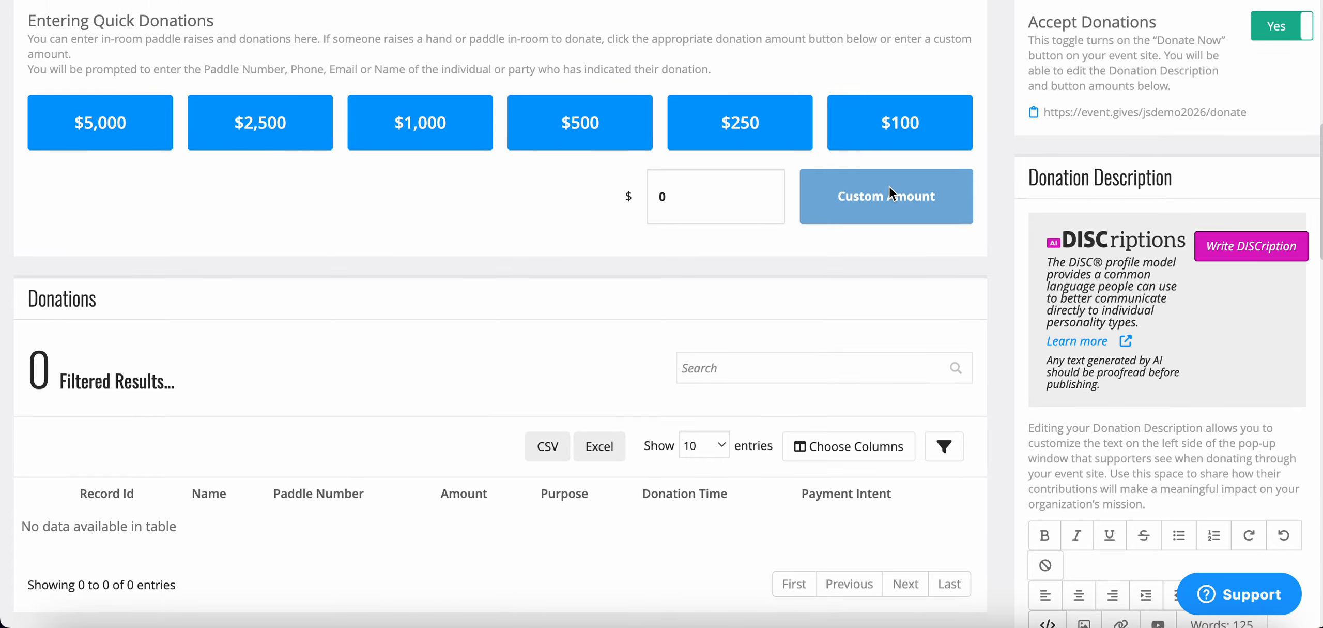
scroll(634, 155, "up", 2)
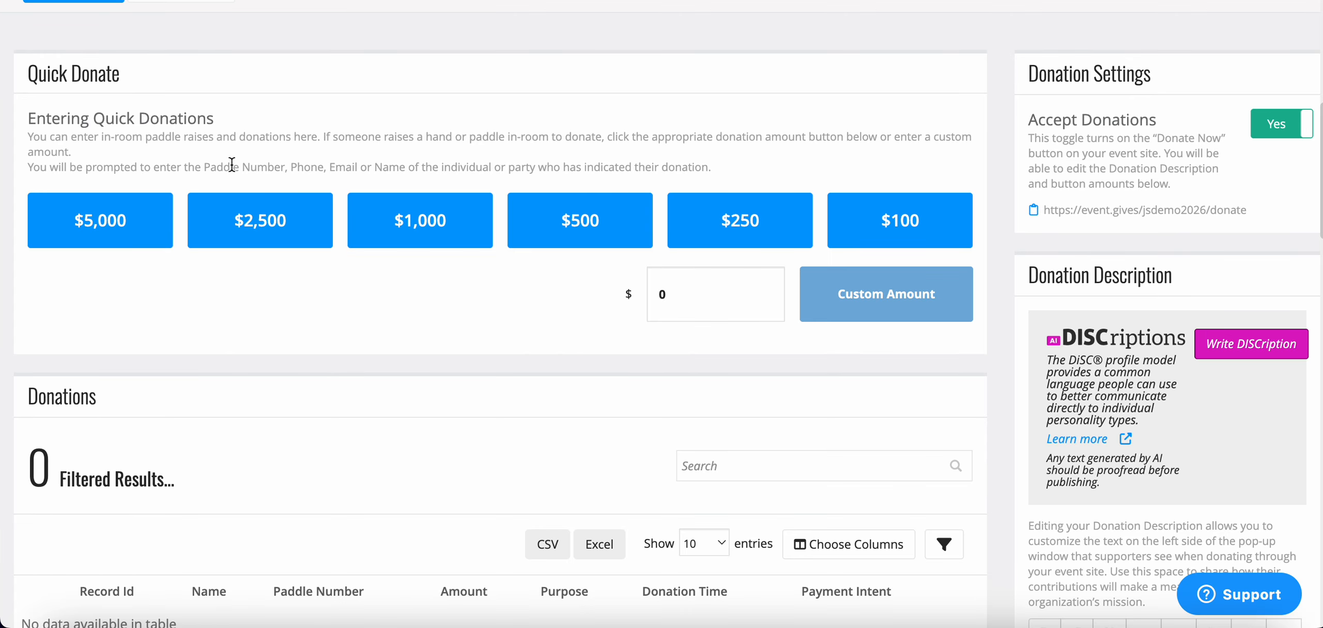
left_click(84, 235)
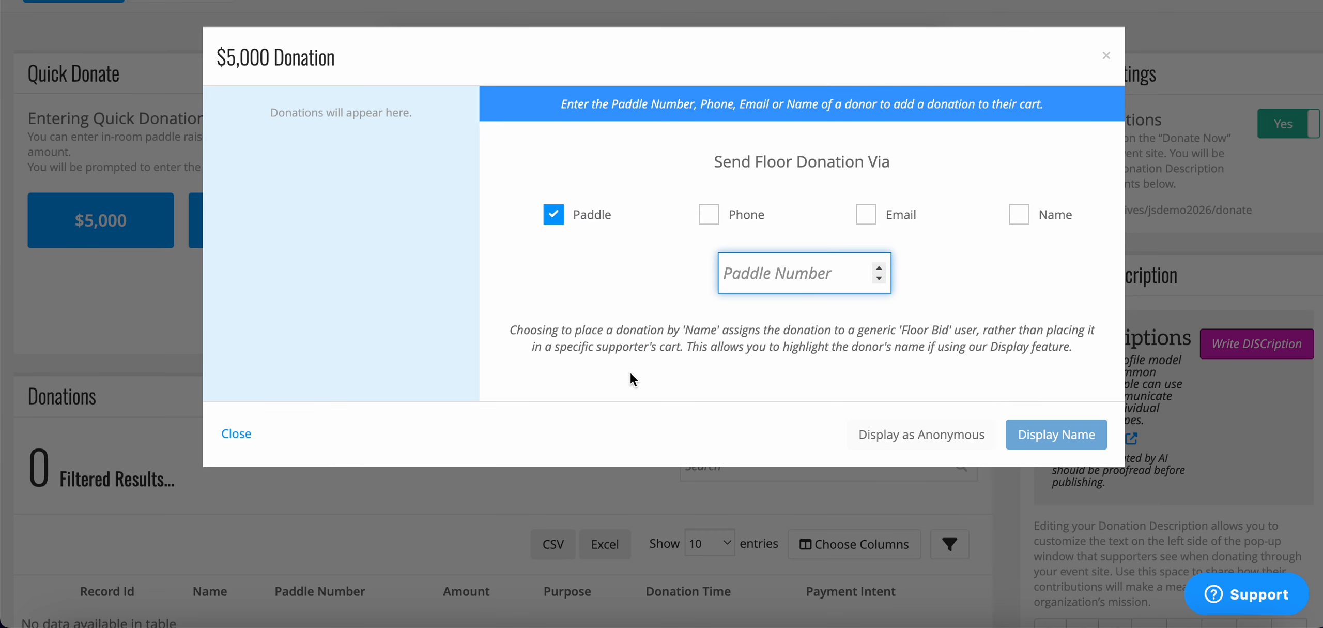
type("101")
key("Return")
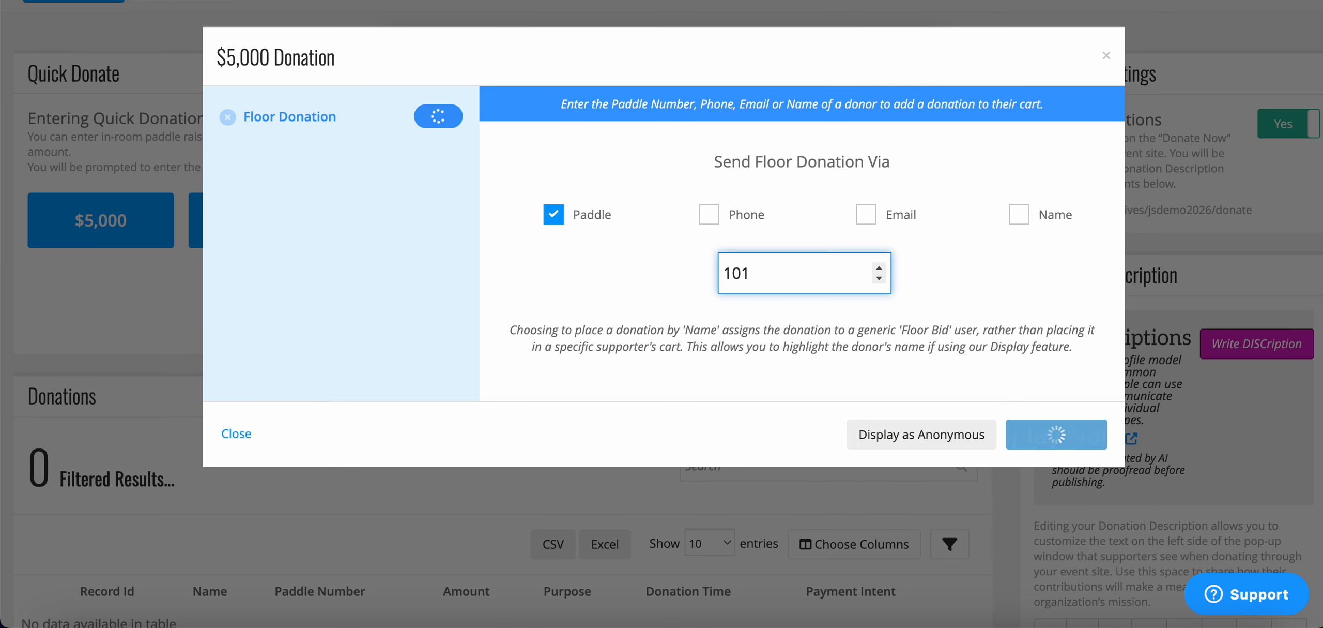
type("102")
key("Return")
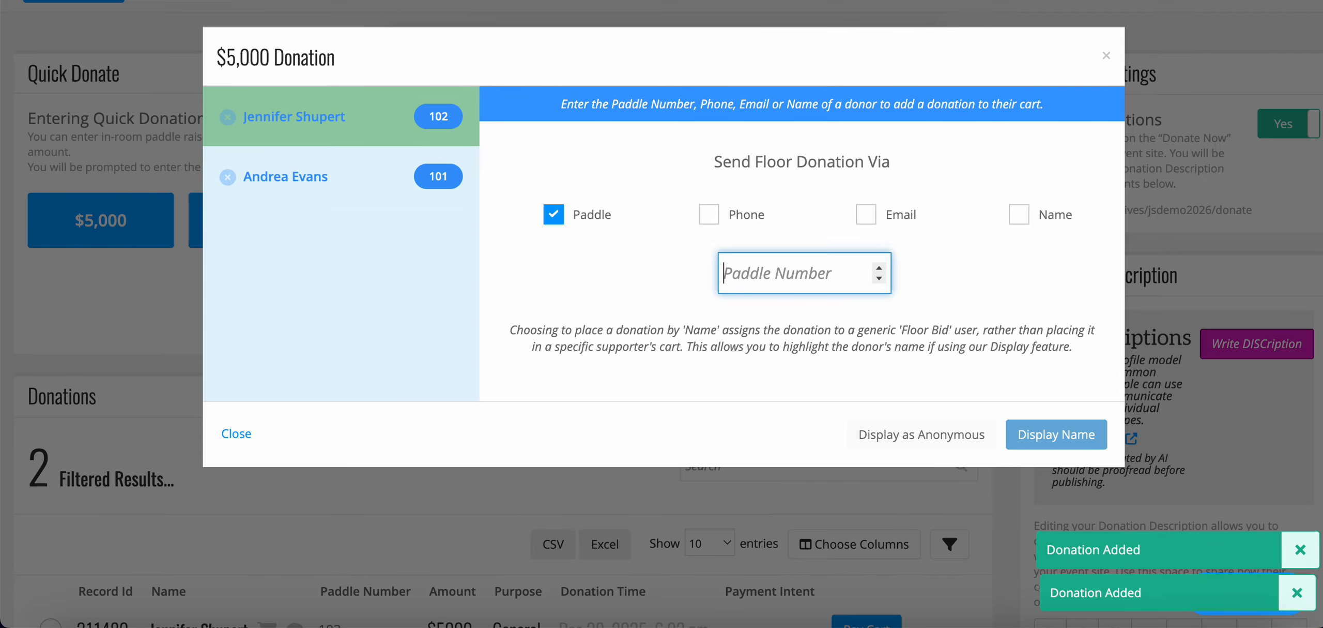
- Add $5,000 donations for paddle numbers 103 and 104, and close the donation entry
type("103")
key("Return")
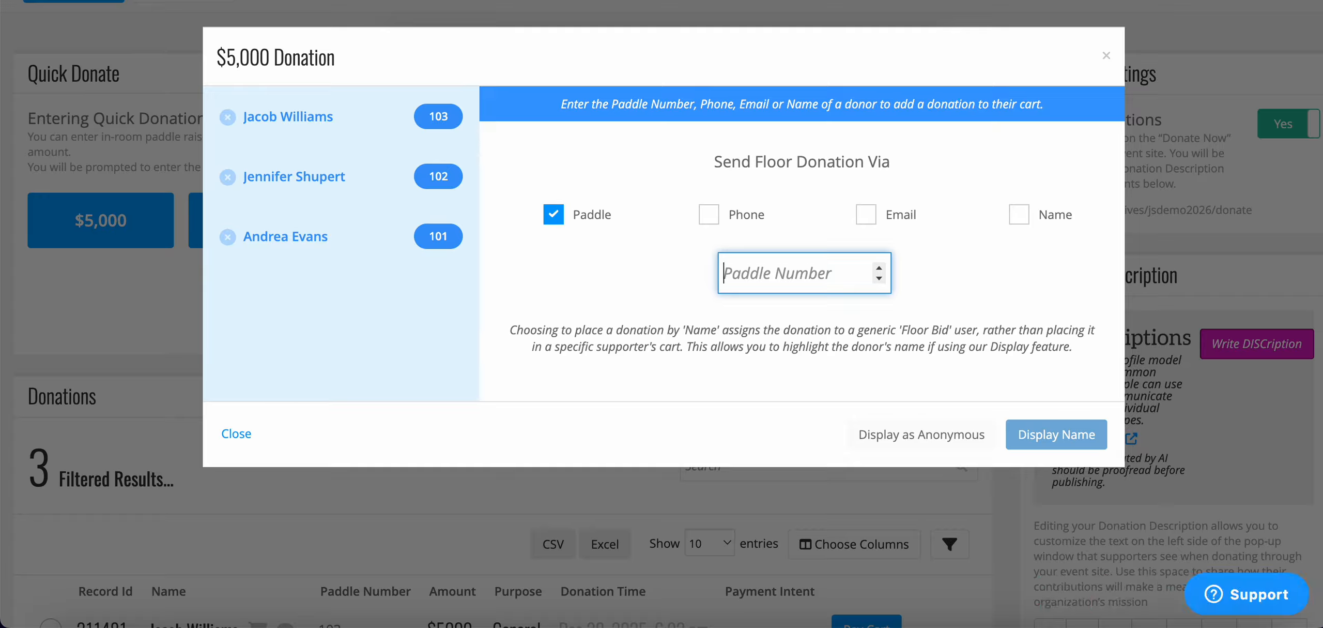
type("104")
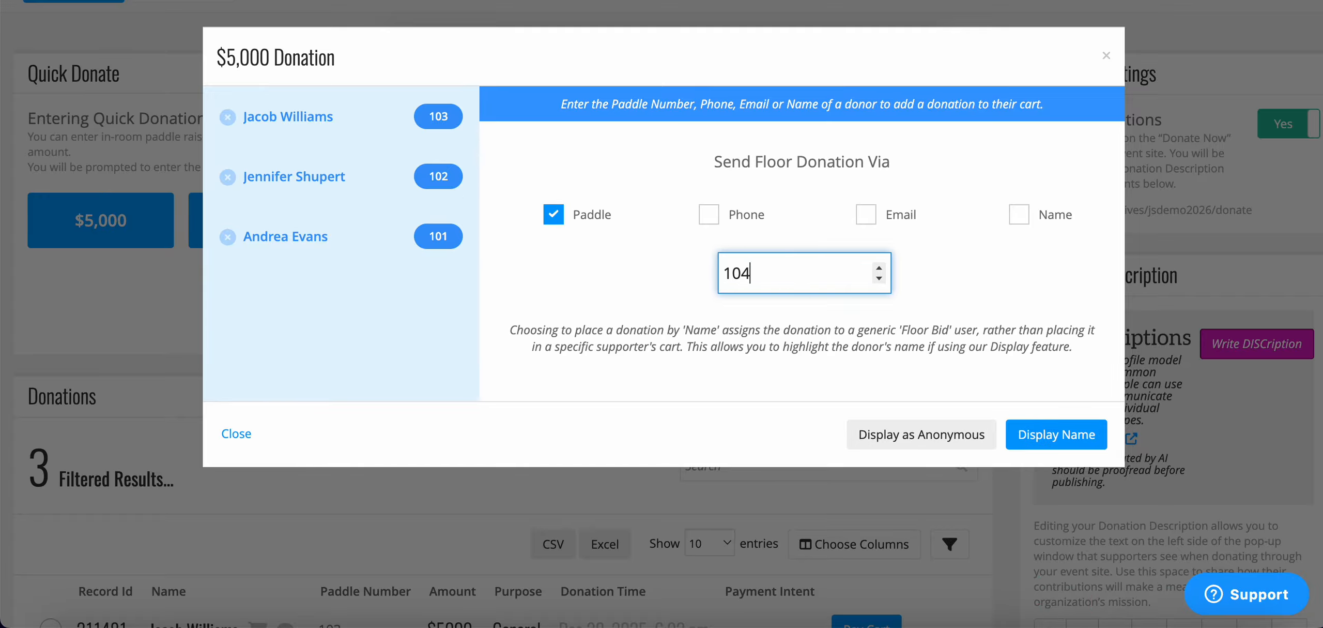
key("Return")
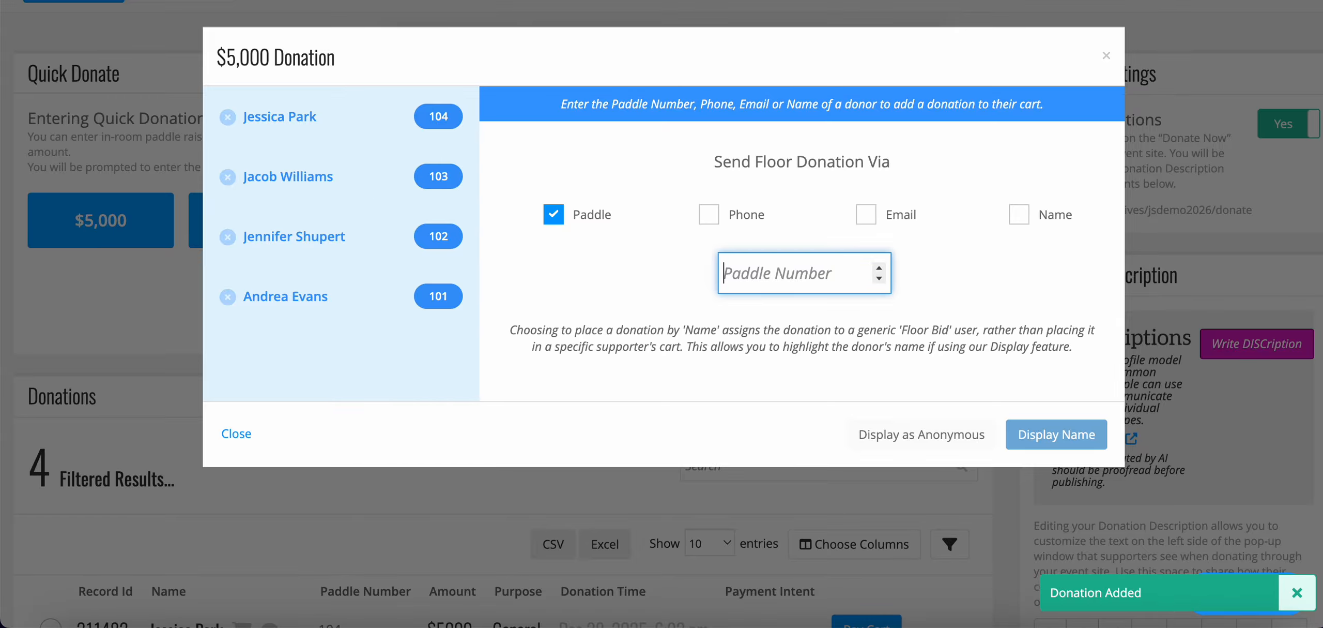
left_click(1107, 56)
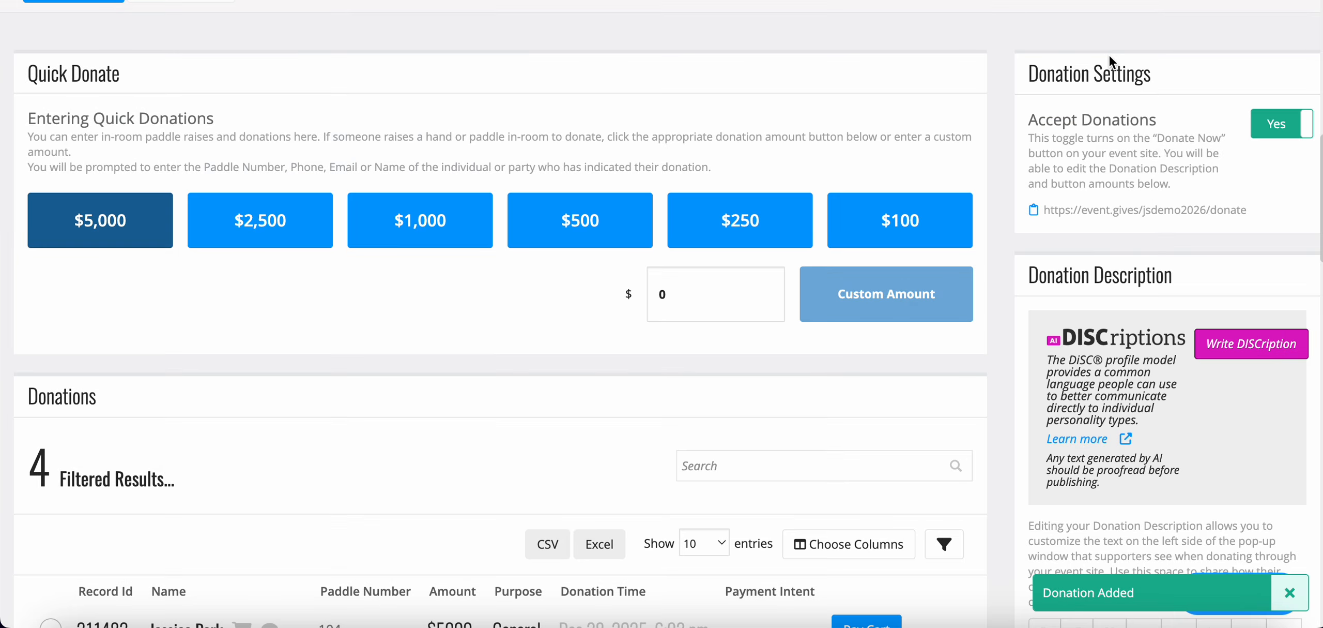
- Delete paddle 104's $5,000 donation from the Donations list
scroll(672, 326, "down", 1)
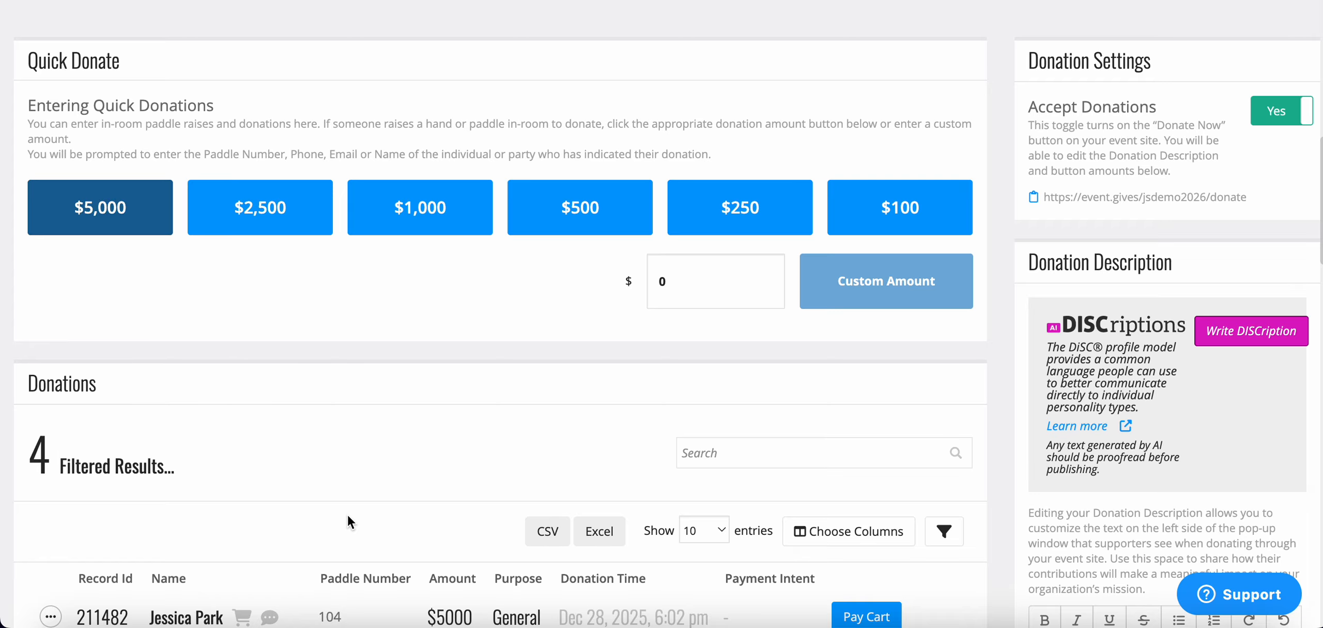
scroll(347, 513, "down", 5)
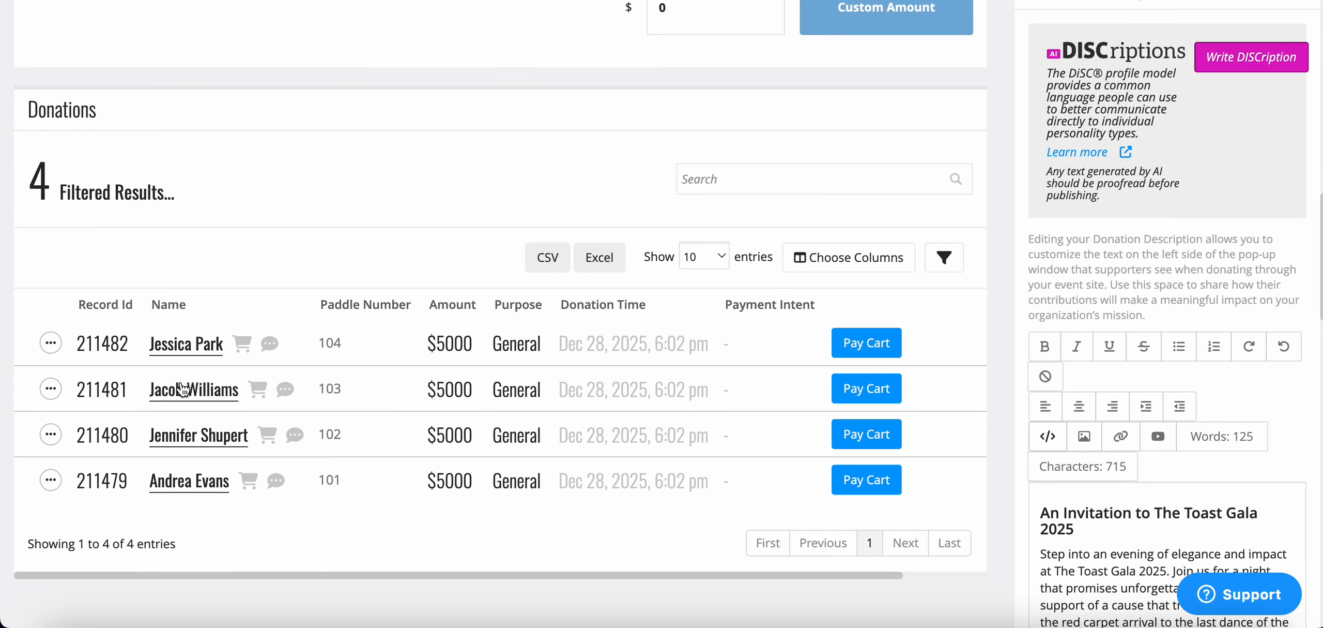
mouse_move(185, 389)
left_click(53, 347)
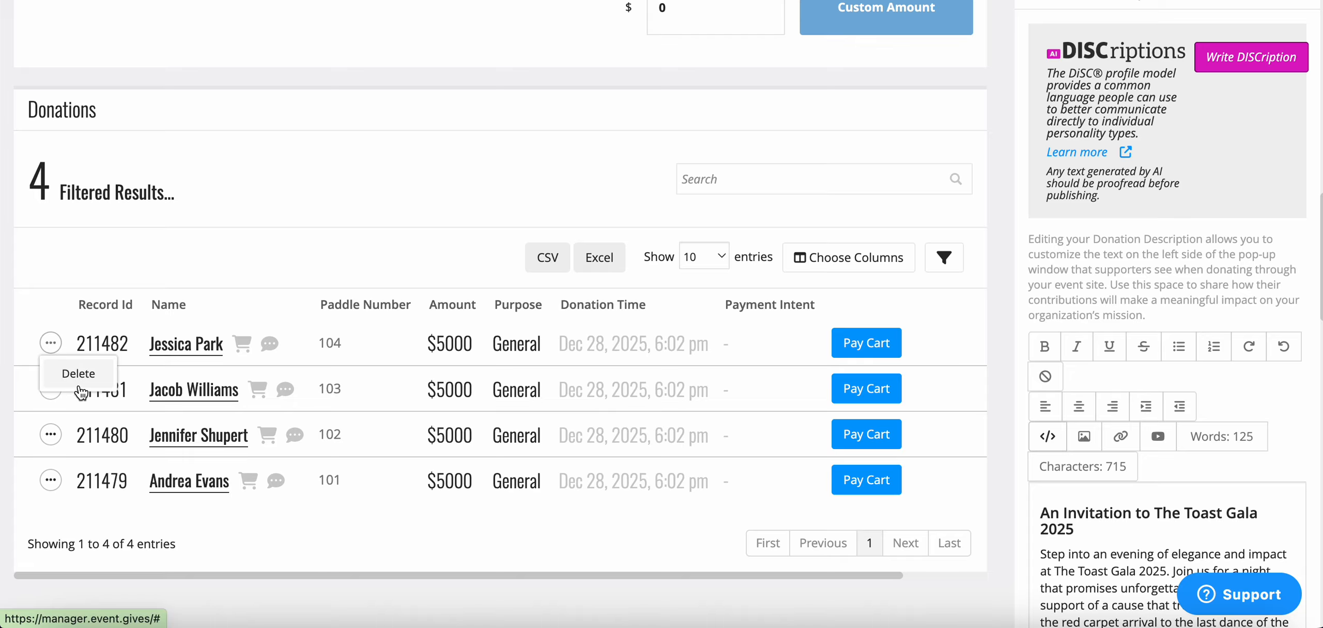
left_click(79, 387)
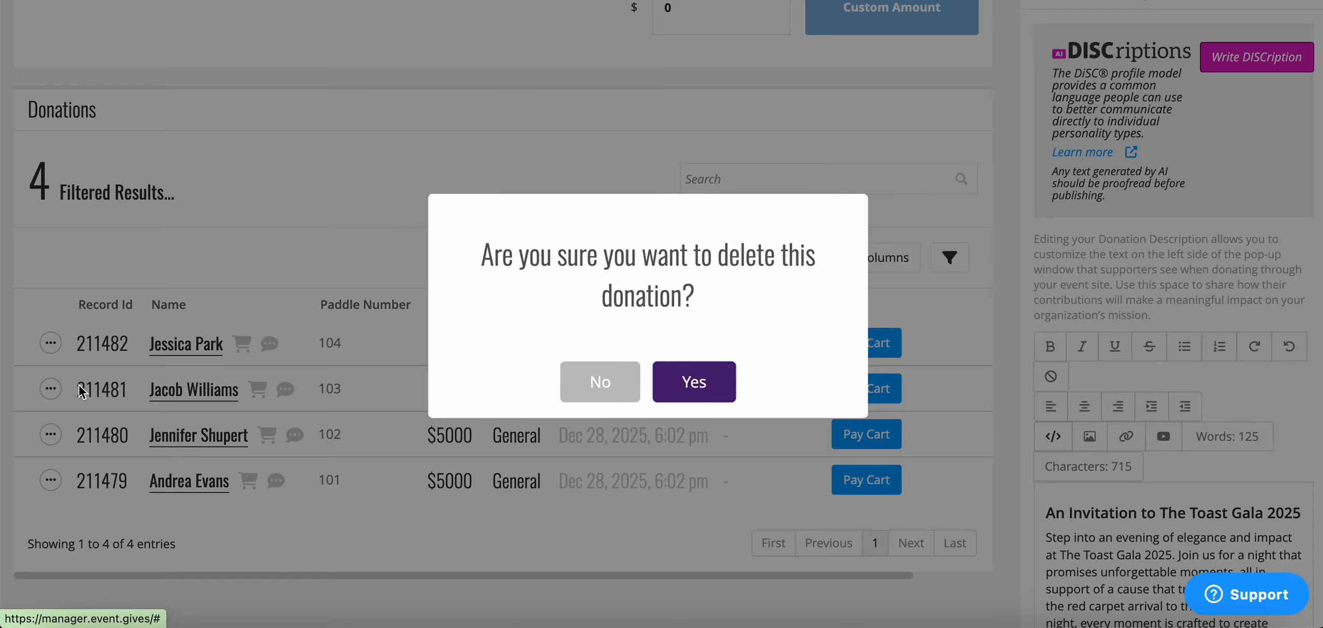
left_click(703, 387)
- Record $2,500 quick donations for paddle numbers 101 and 102, and close the donation entry
scroll(701, 385, "up", 3)
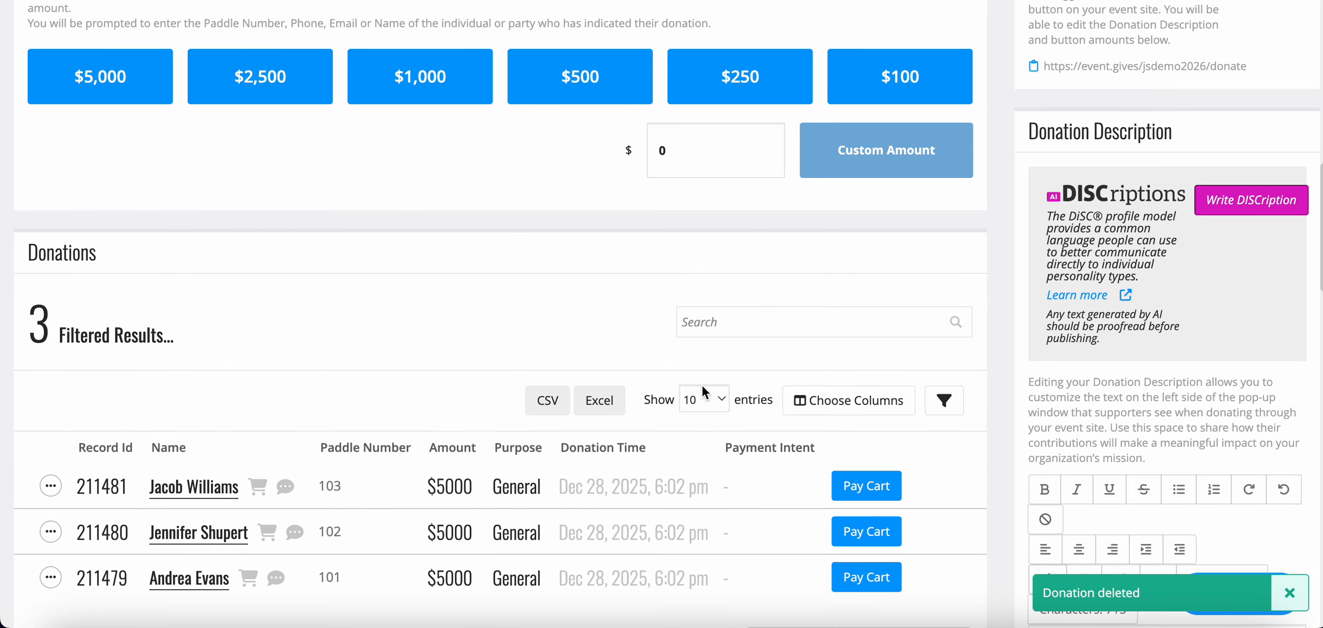
left_click(278, 85)
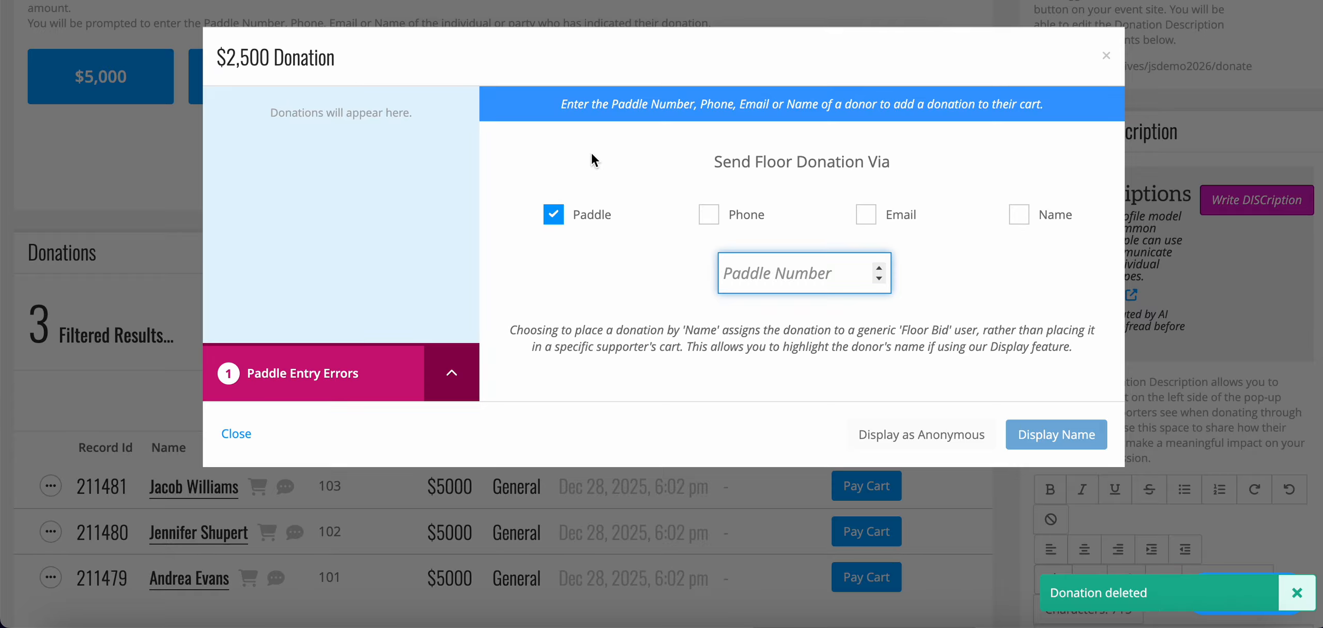
type("101")
key("Return")
type("1")
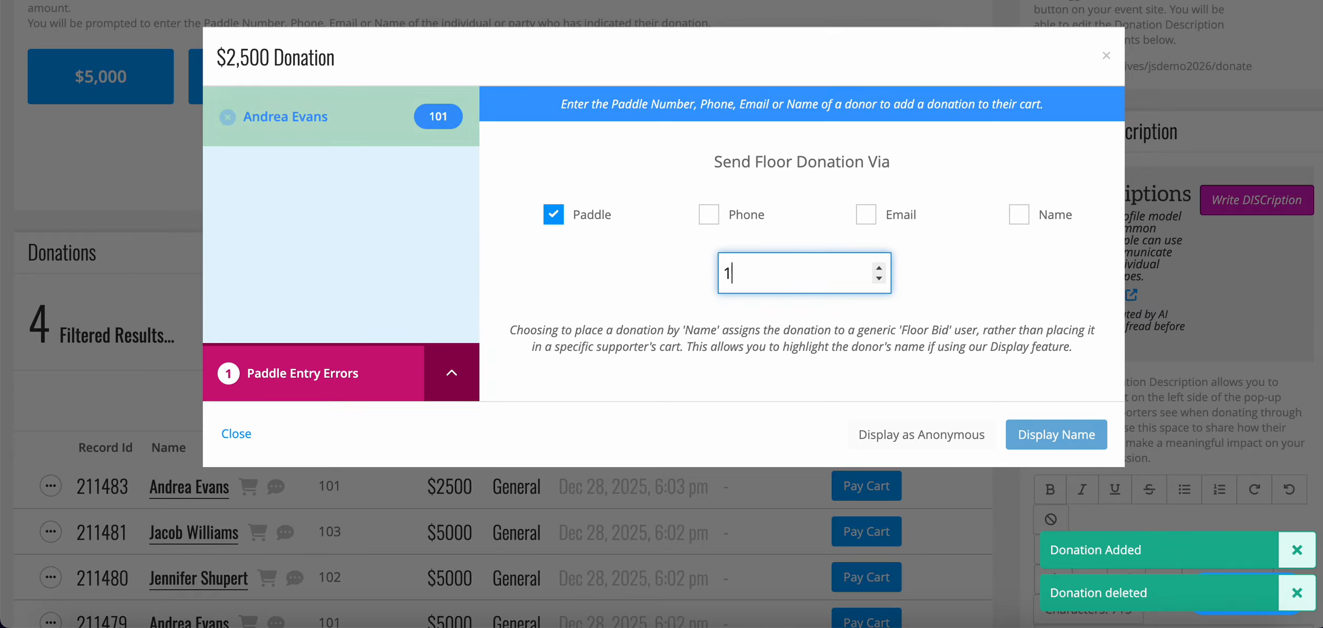
type("02")
key("Return")
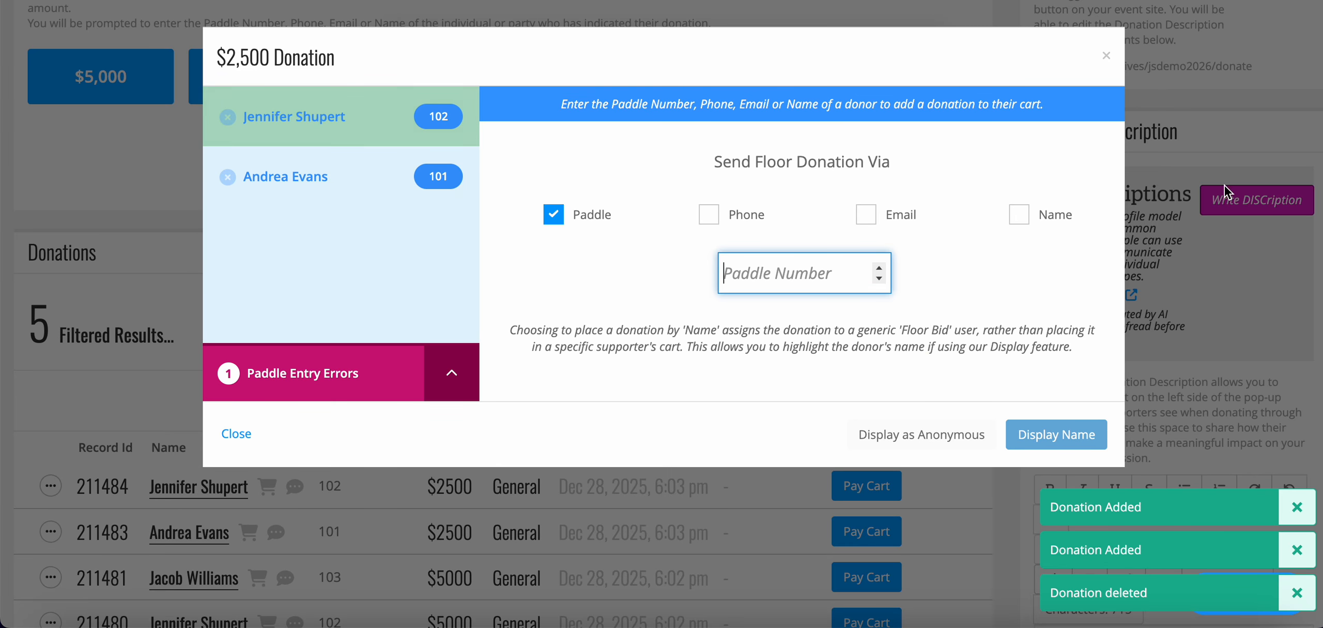
left_click(1106, 55)
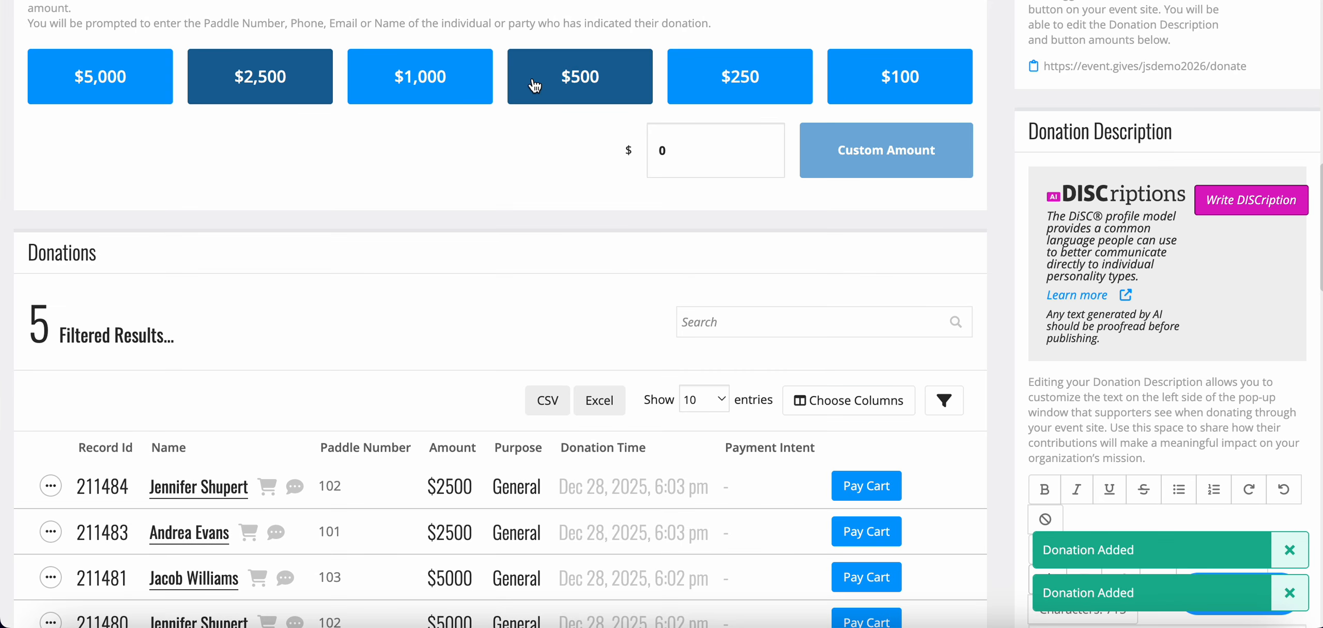
- Record a custom $10,000 quick donation for paddle number 104, and close the donation entry
left_click(737, 162)
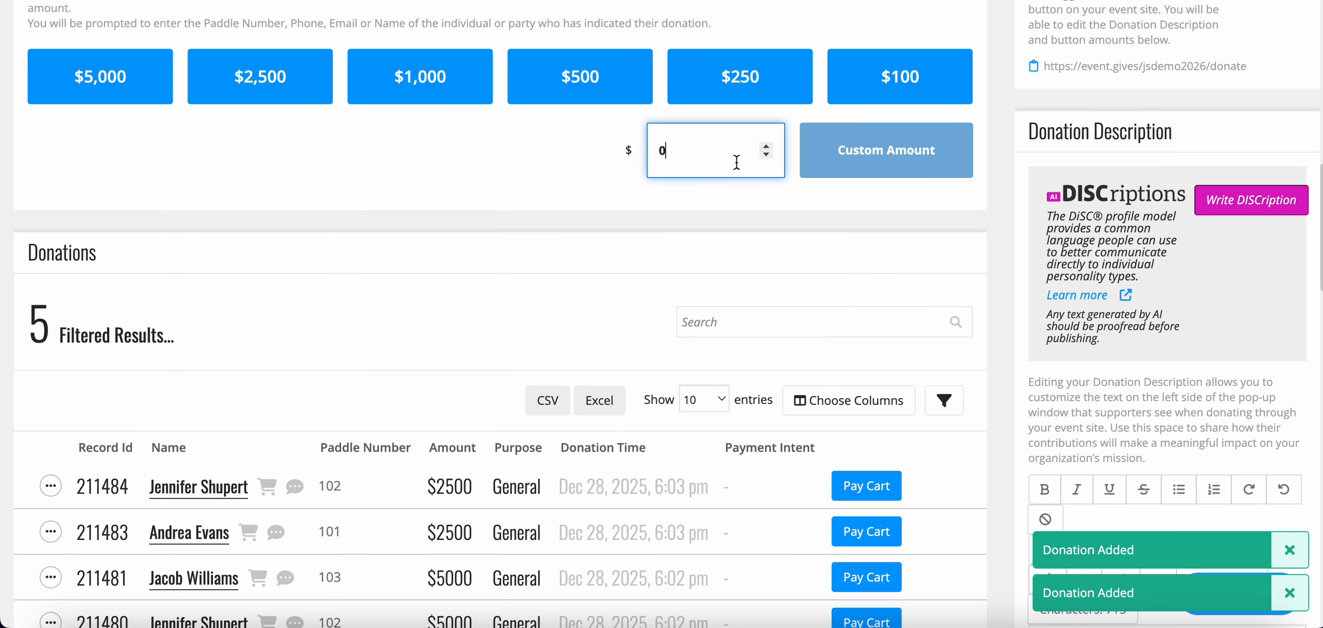
key("BackSpace")
type("10000")
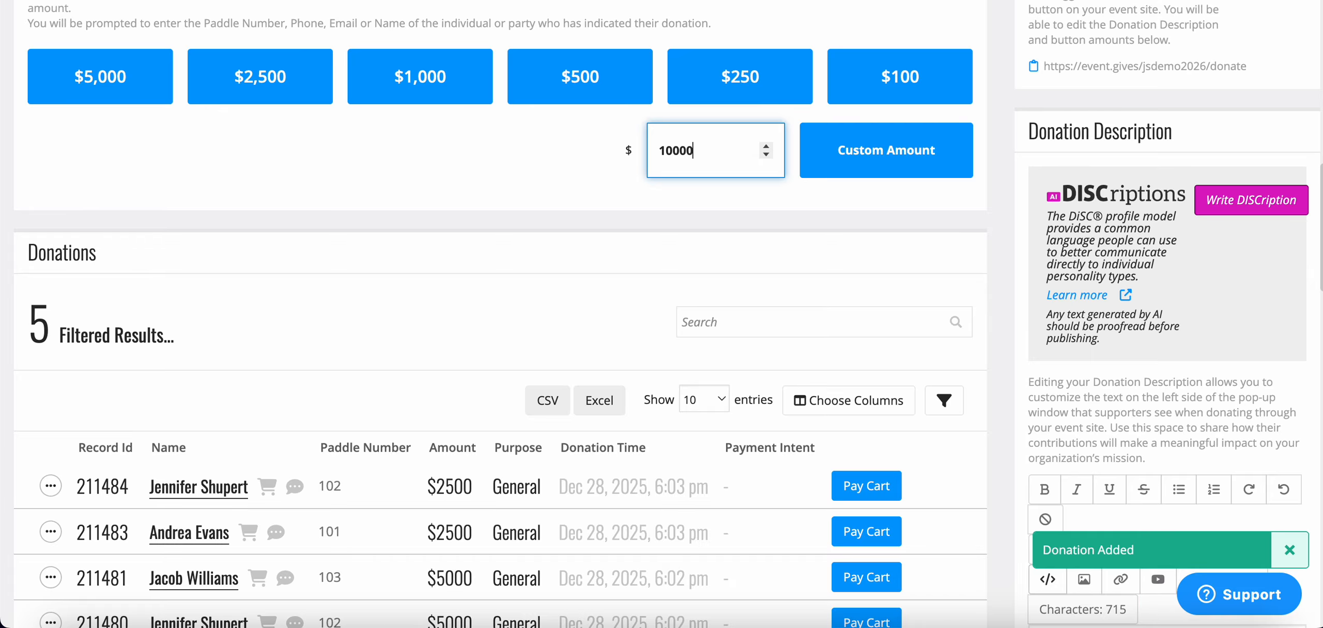
left_click(900, 153)
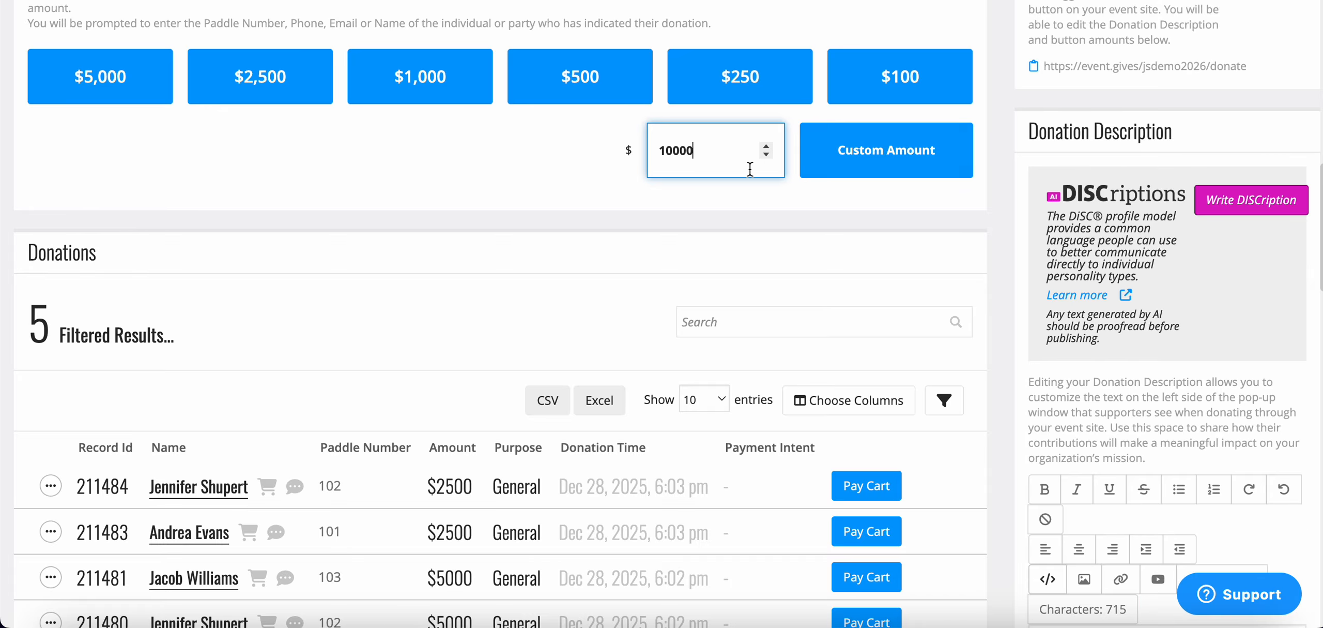
left_click(862, 160)
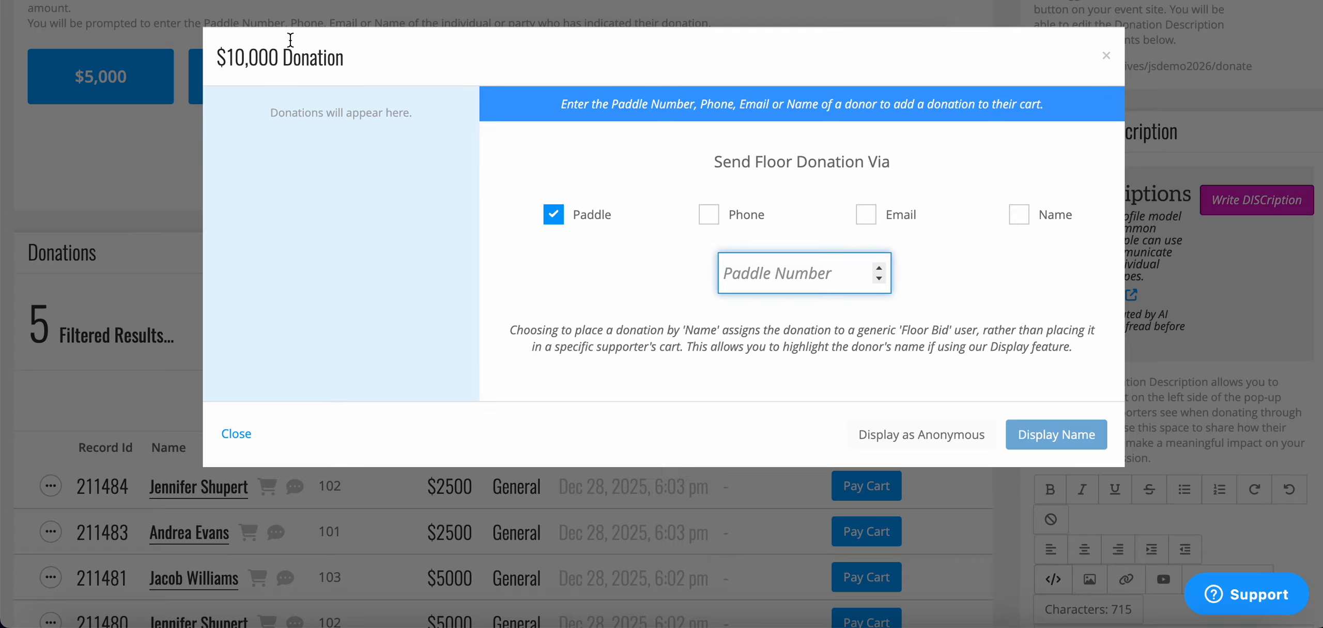
type("104")
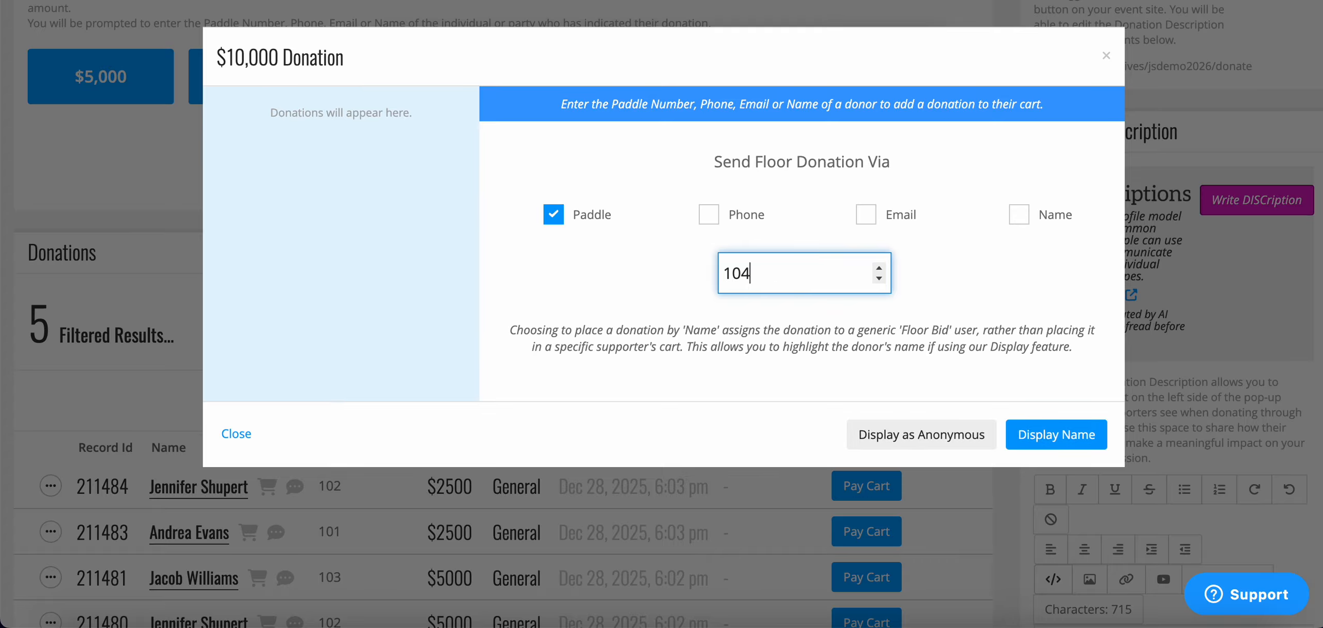
key("Return")
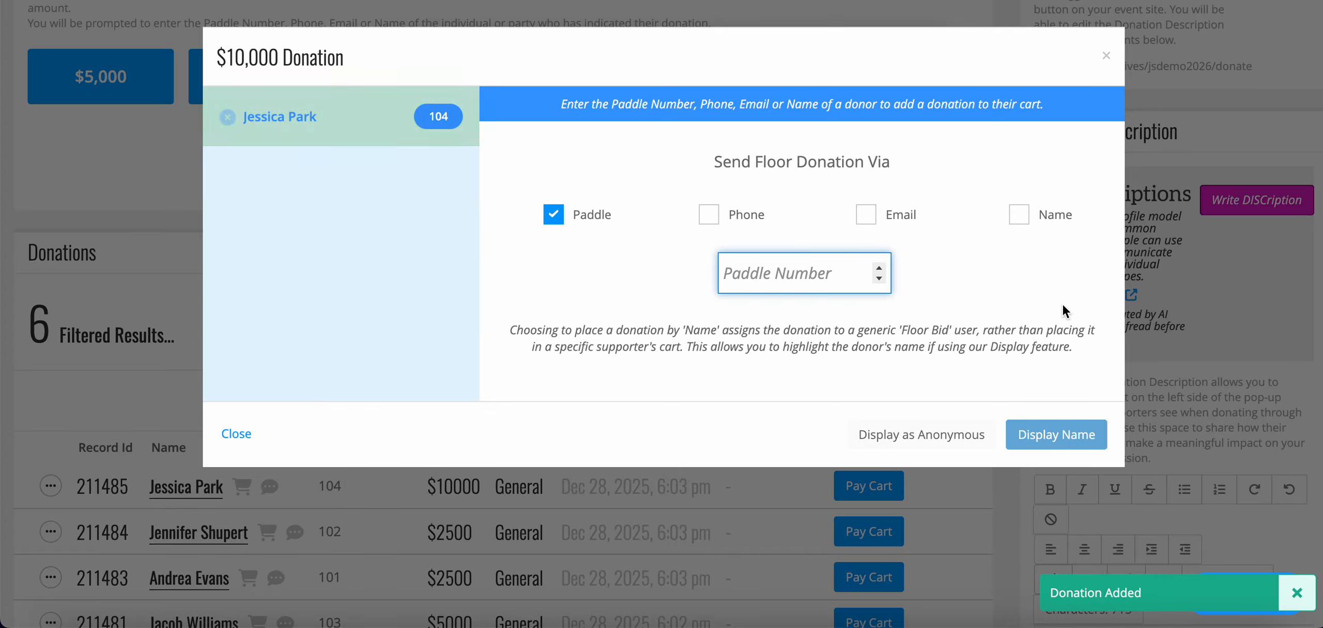
left_click(1106, 56)
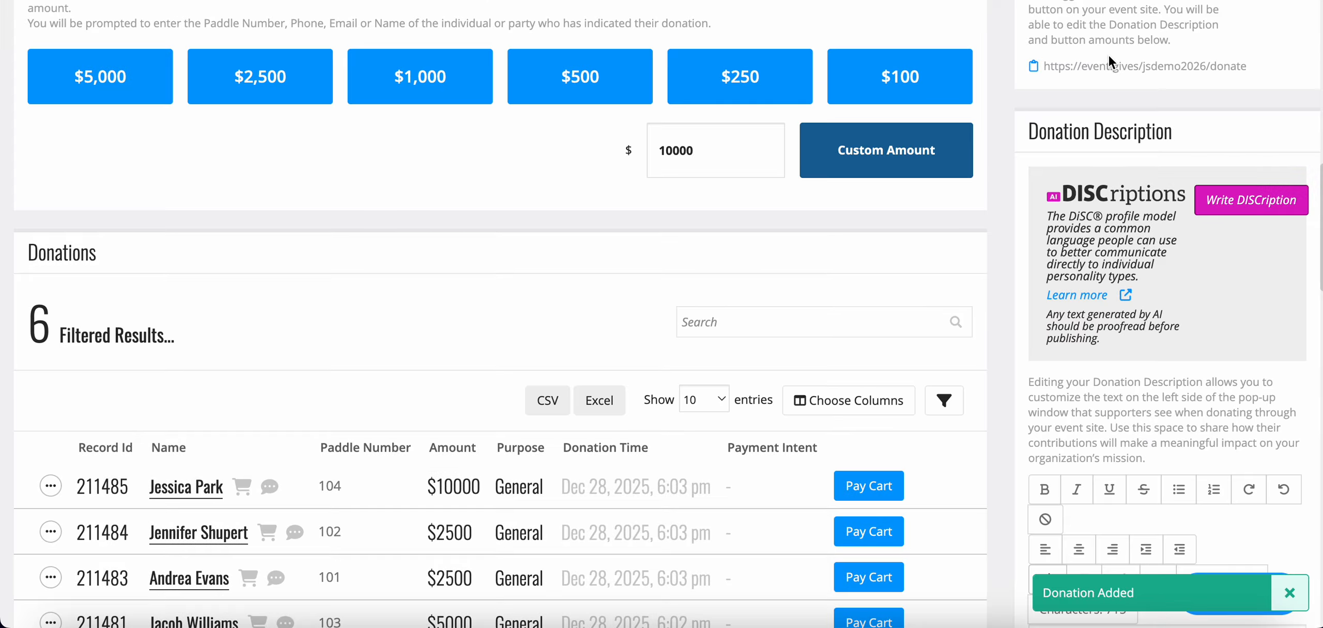
- Look at the entries-per-page choices for the Donations list and keep it at 10
scroll(725, 428, "down", 3)
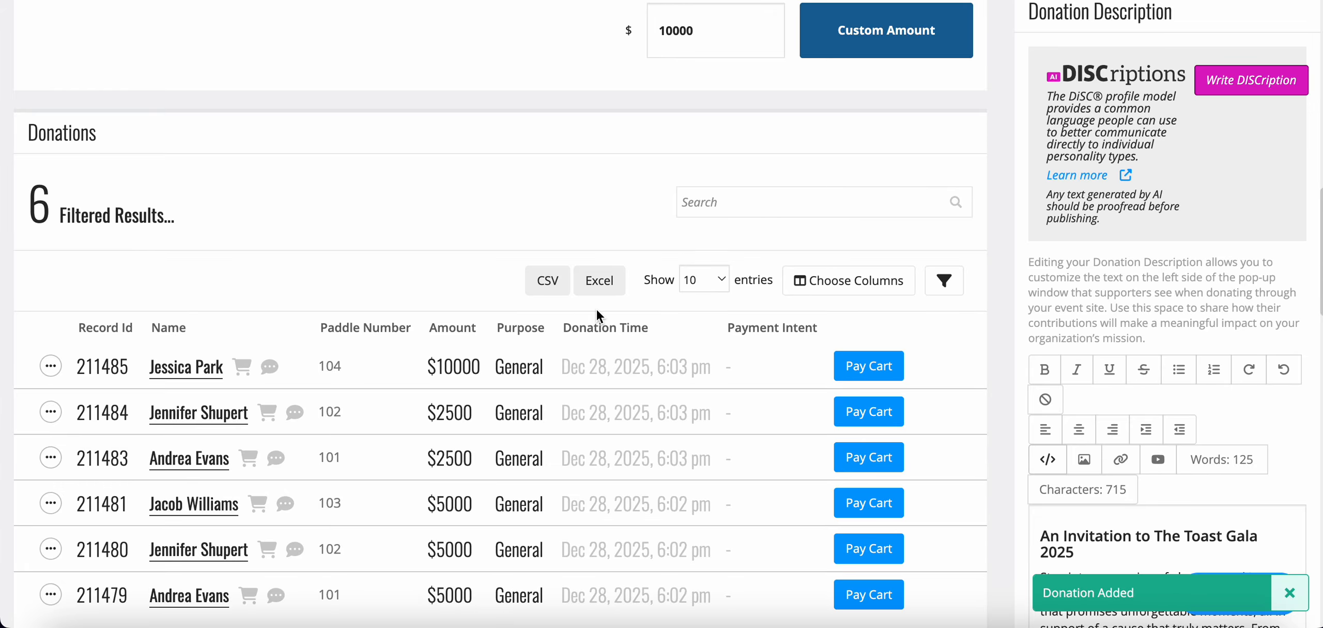
left_click(722, 276)
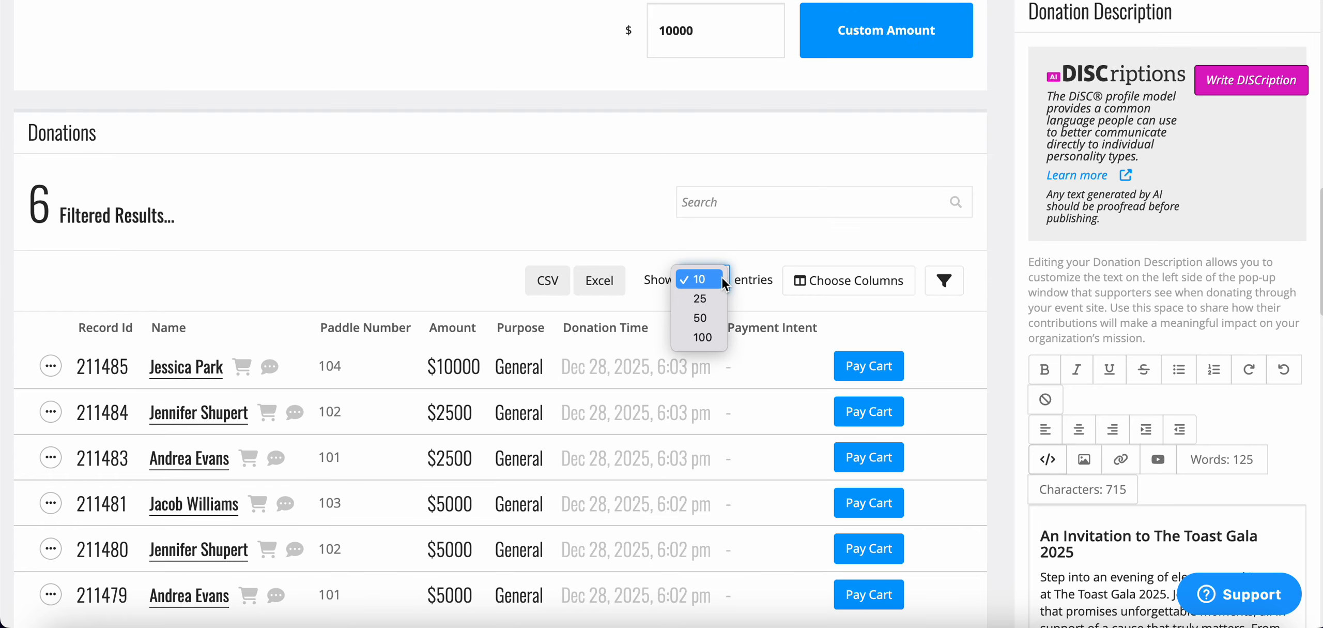
left_click(708, 251)
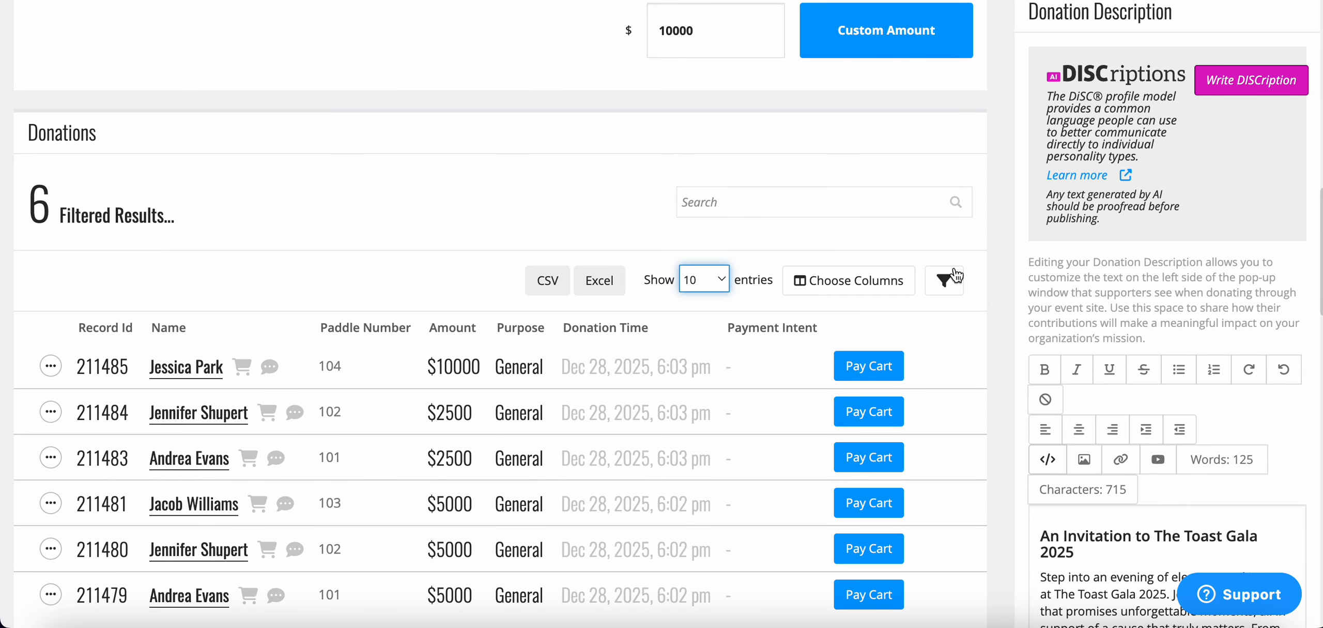
- Review the selectable columns and the payment status filters of the Donations list, leaving both unchanged
left_click(891, 282)
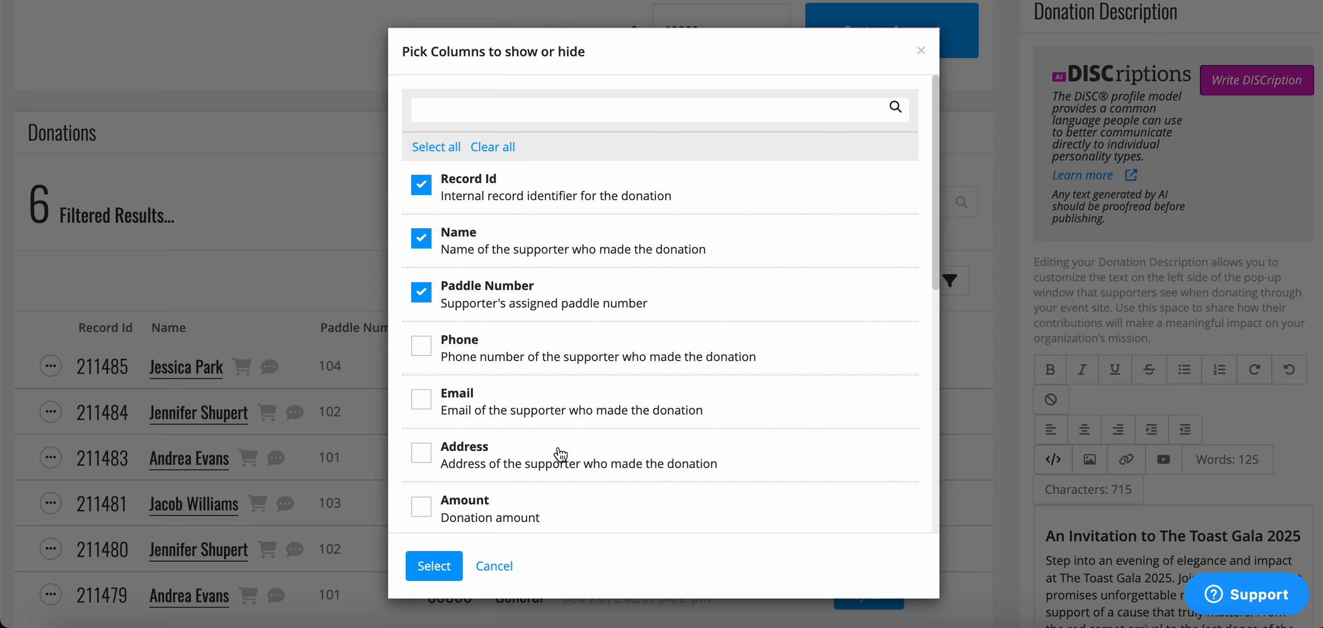
scroll(560, 454, "down", 5)
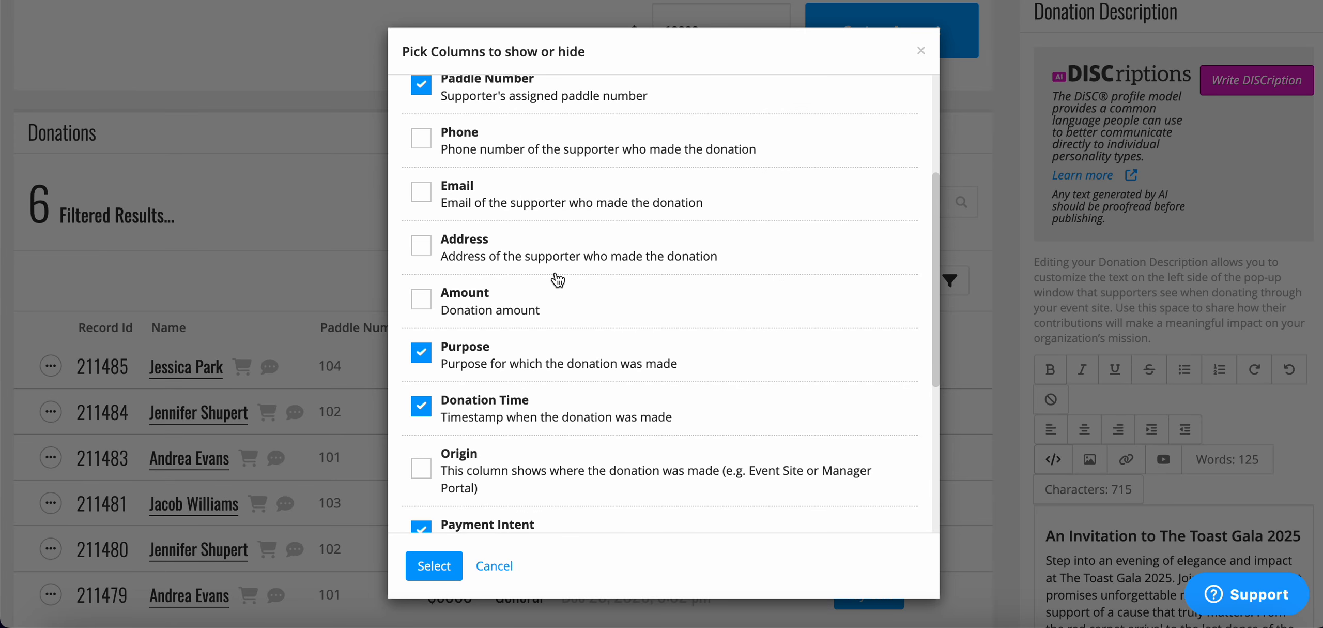
scroll(557, 280, "down", 5)
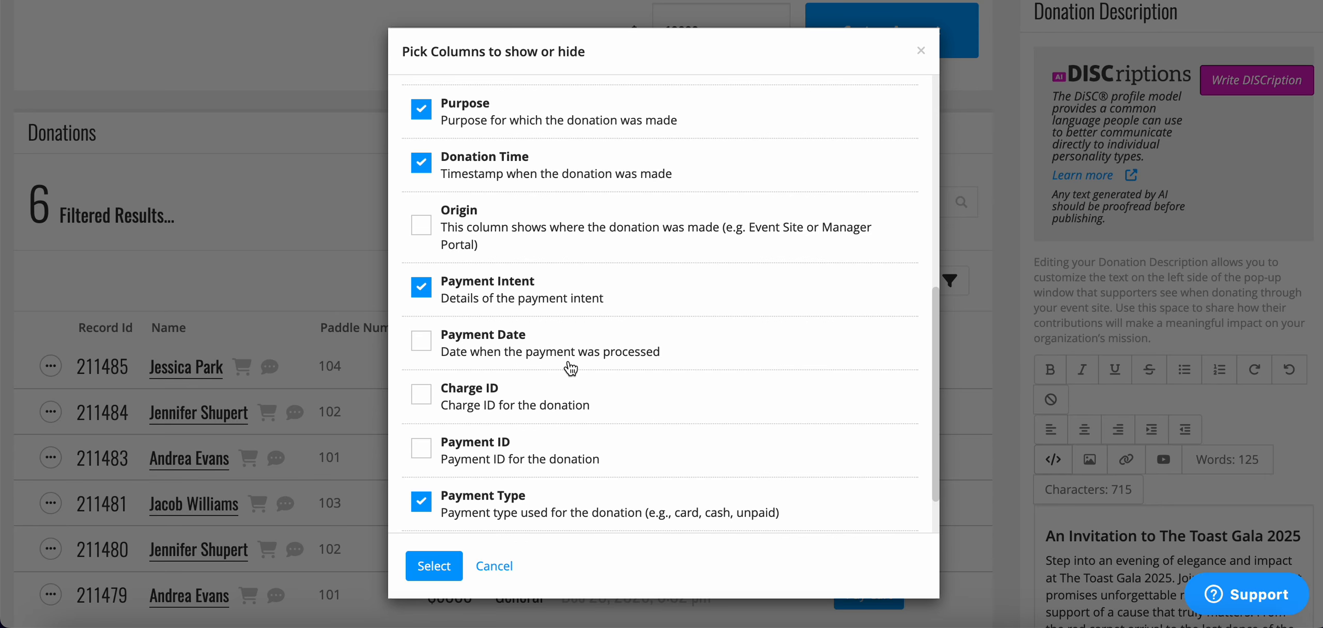
scroll(570, 367, "down", 2)
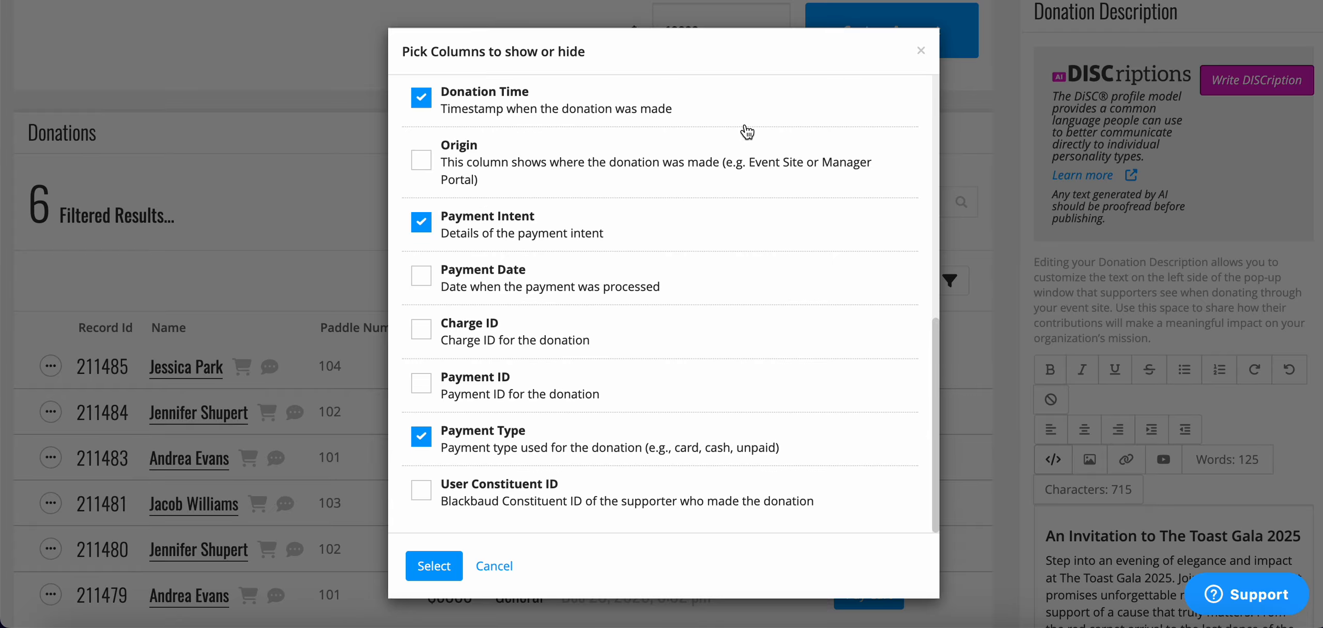
left_click(921, 52)
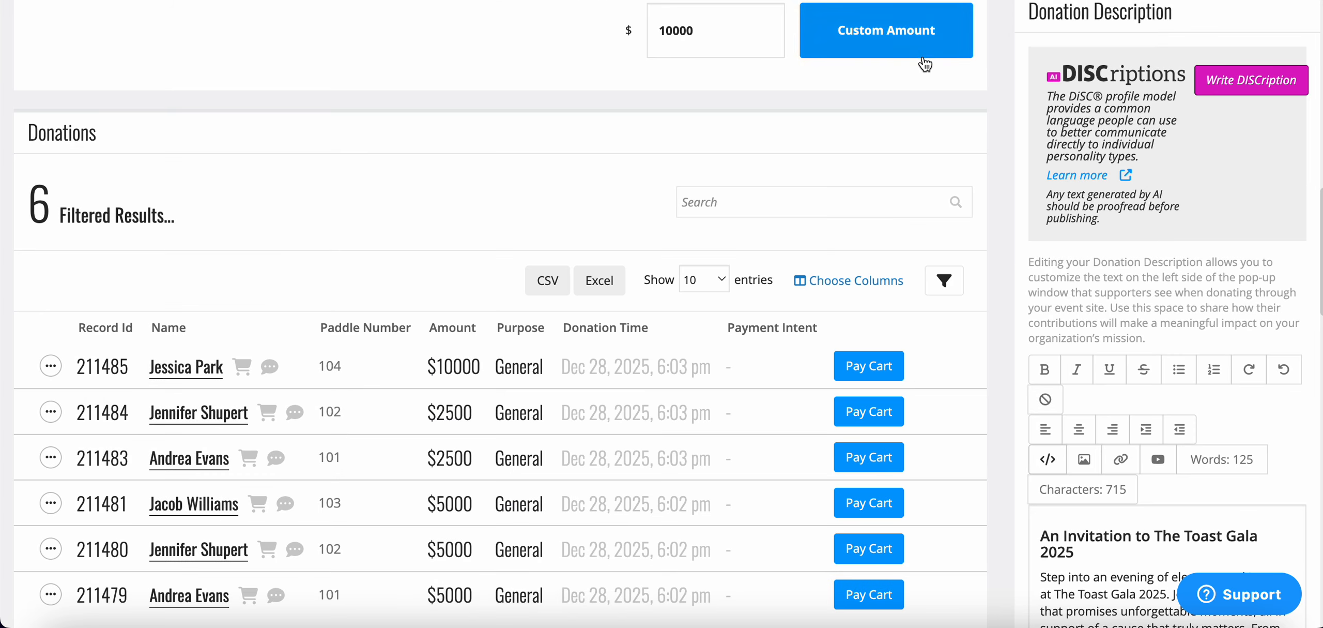
left_click(947, 282)
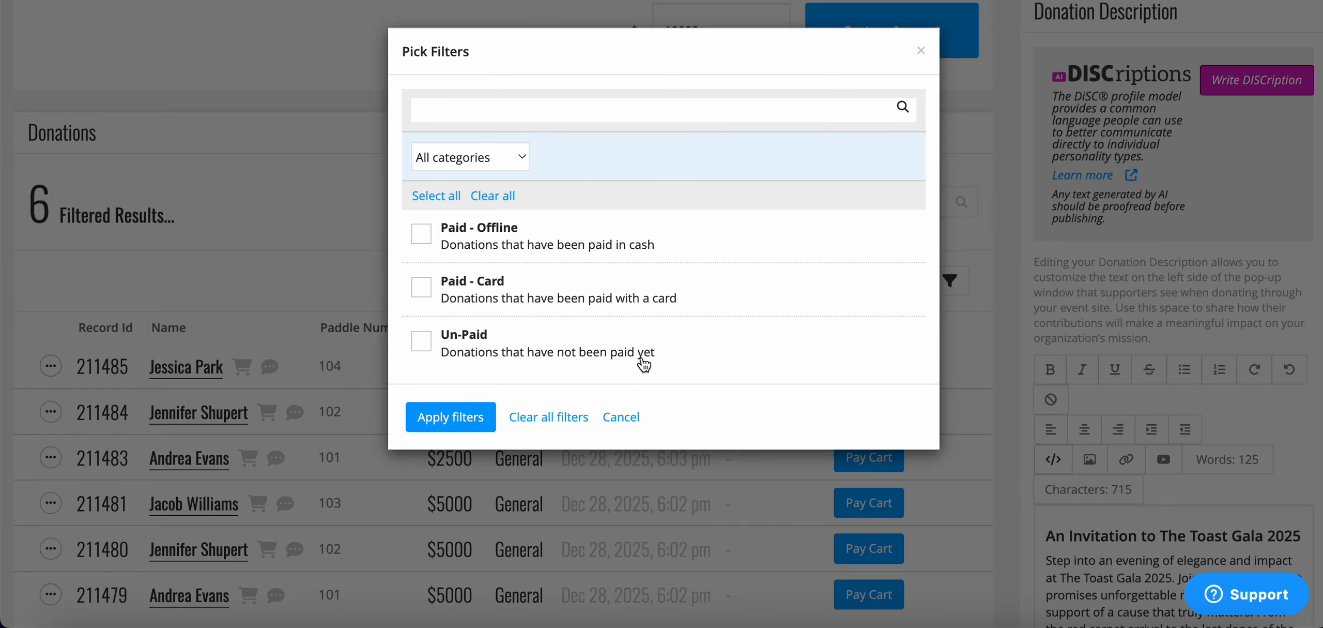
left_click(921, 51)
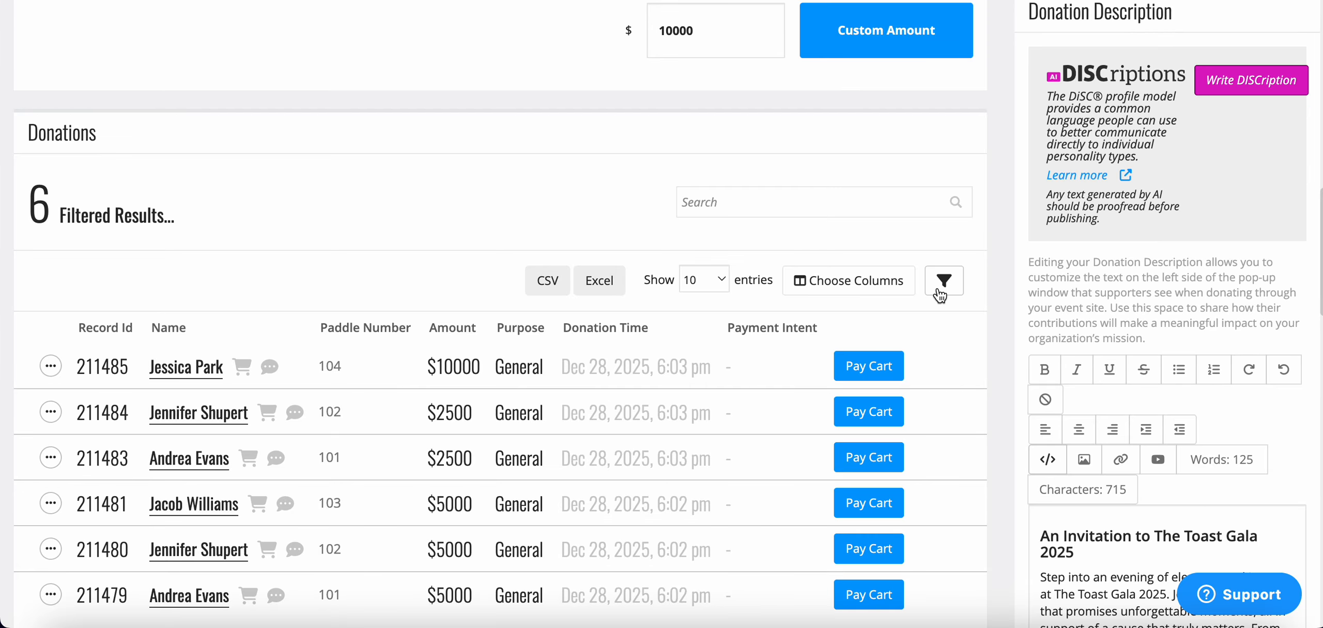
- Look at the messaging options for the donor with paddle 101, and close the message window without sending
scroll(420, 317, "down", 3)
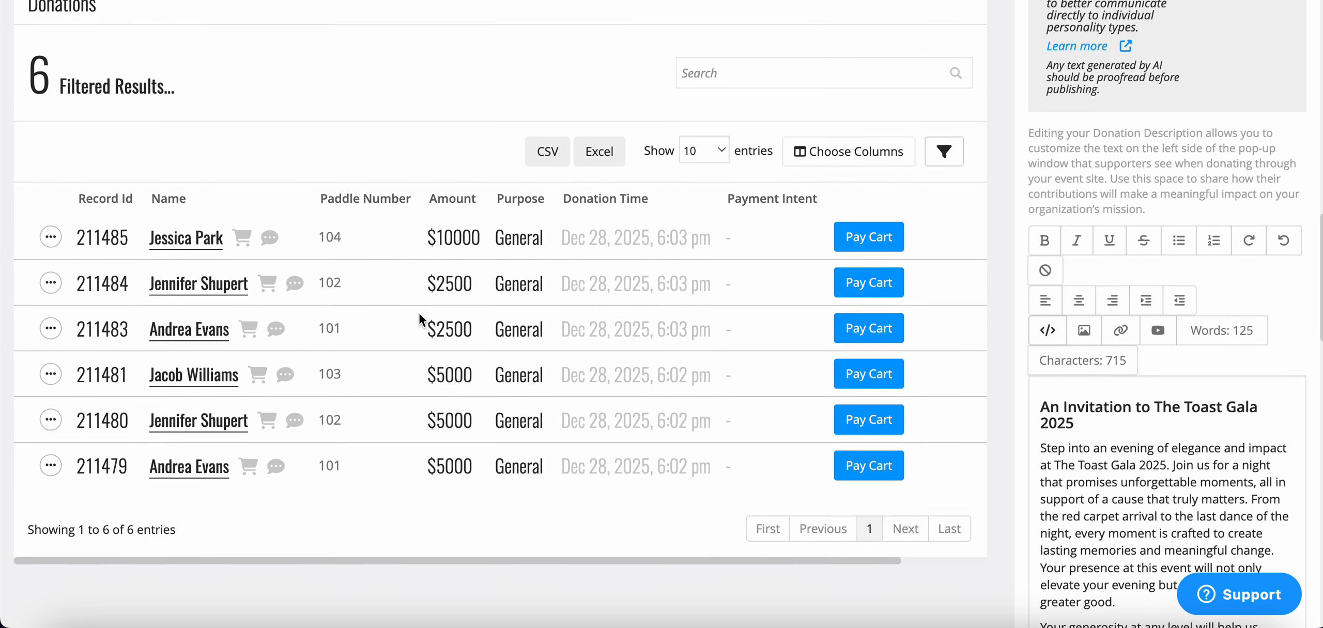
scroll(418, 312, "down", 1)
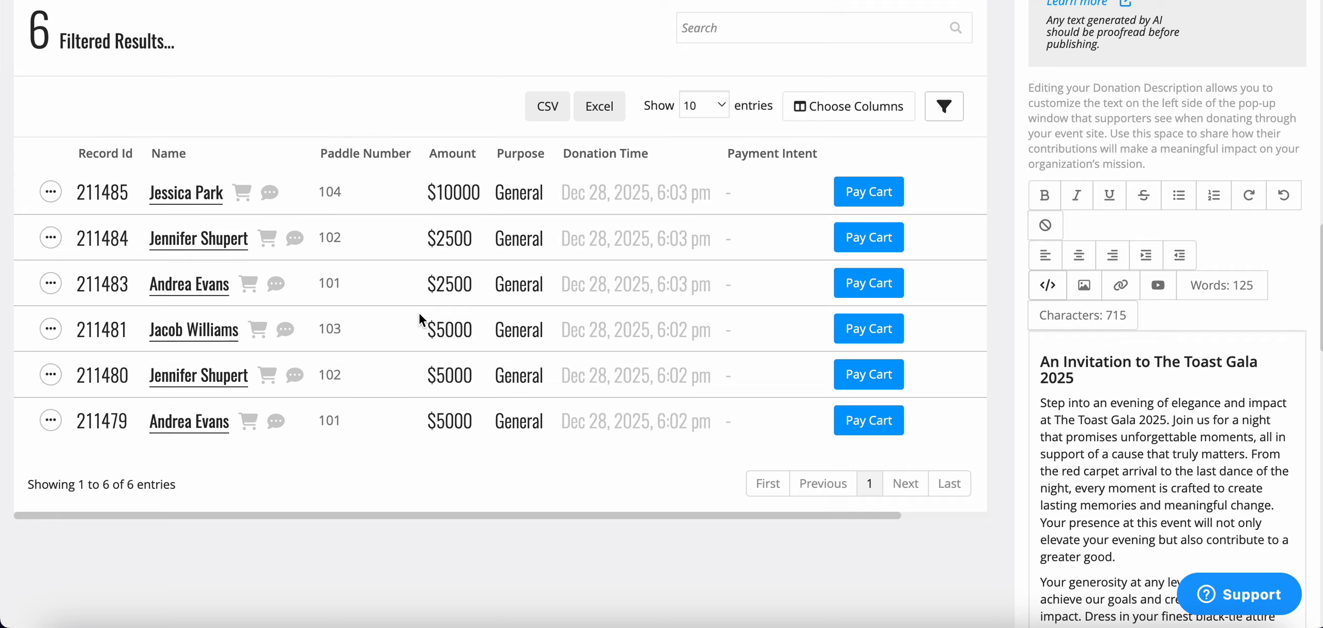
left_click(274, 423)
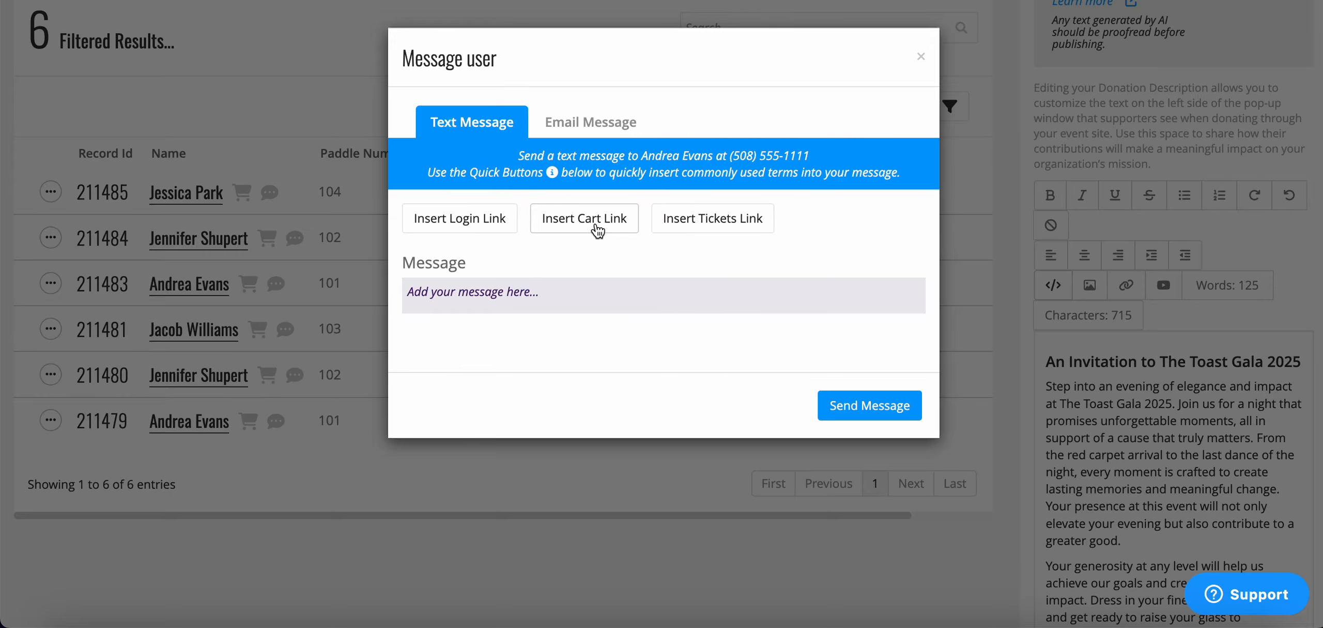
left_click(920, 57)
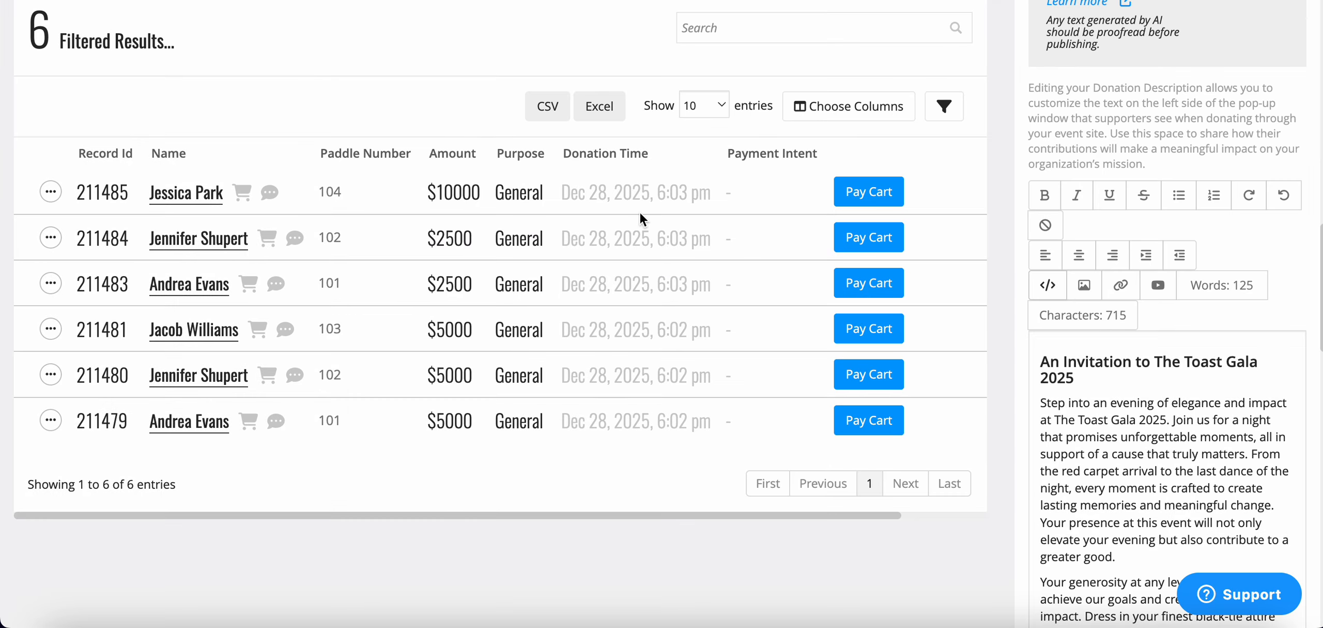
- Review the event's summary figures for total donations, pledges and paid donations
scroll(640, 213, "up", 6)
scroll(622, 212, "up", 8)
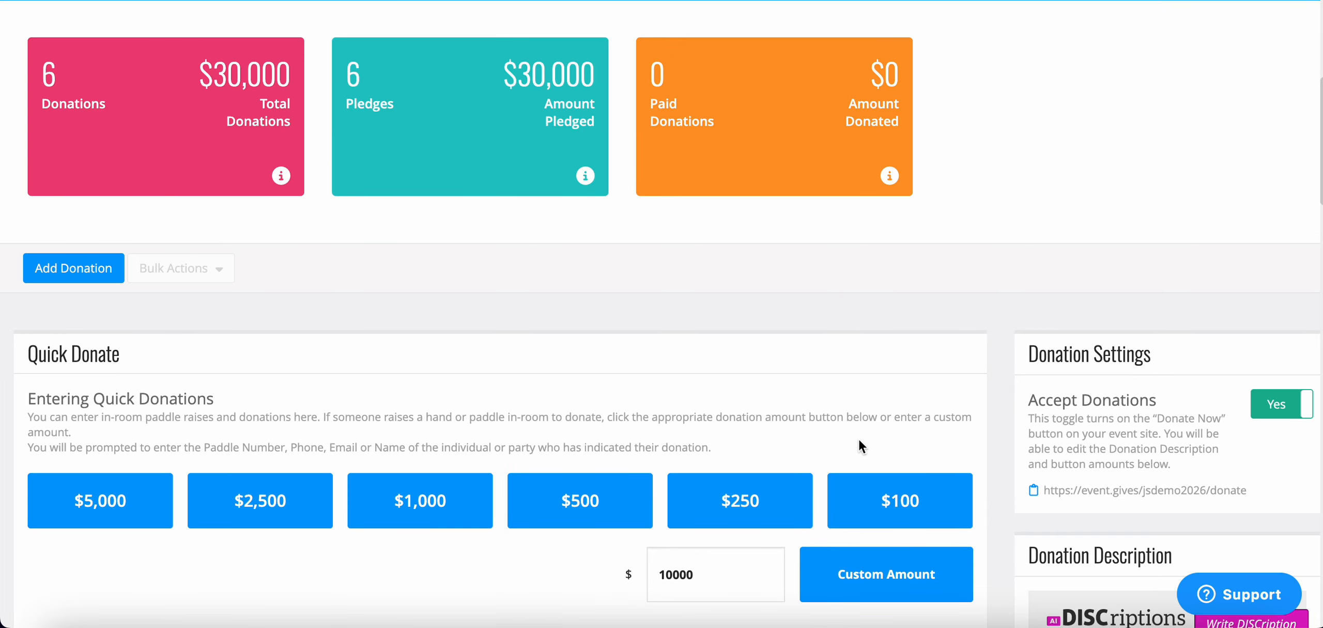
scroll(664, 244, "up", 3)
scroll(664, 244, "up", 2)
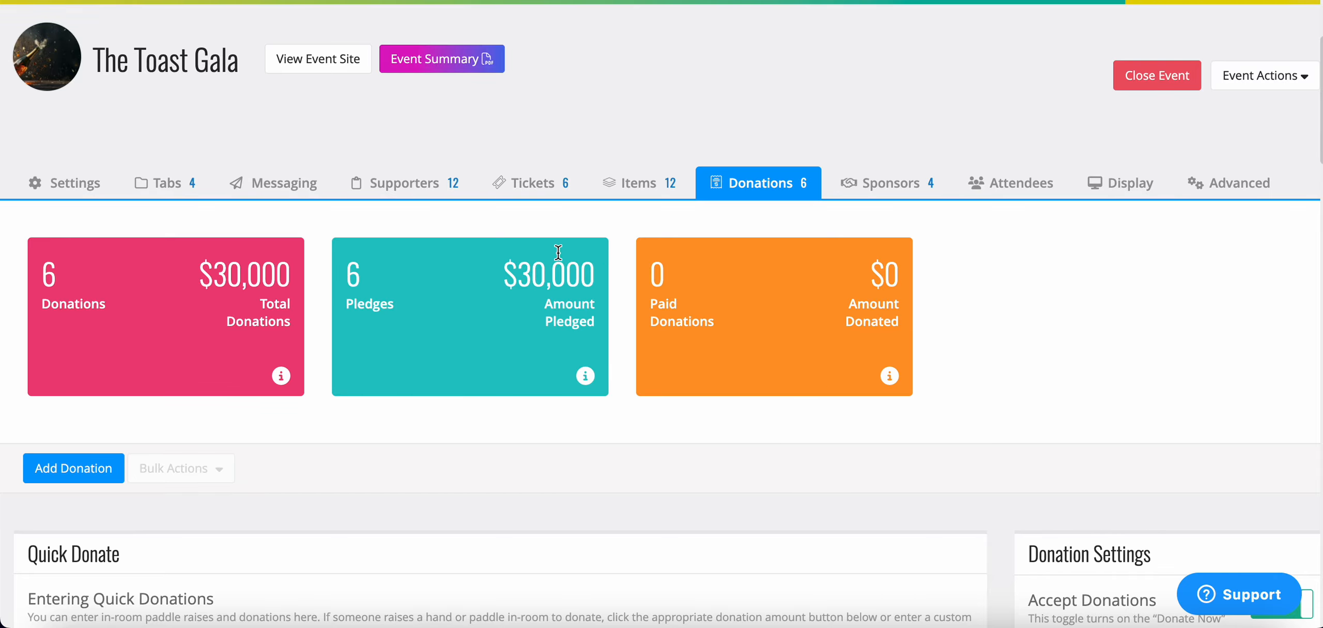
- Pay paddle 104's cart offline with the payment note chk345, close the cart and check the donation summary
scroll(567, 353, "down", 2)
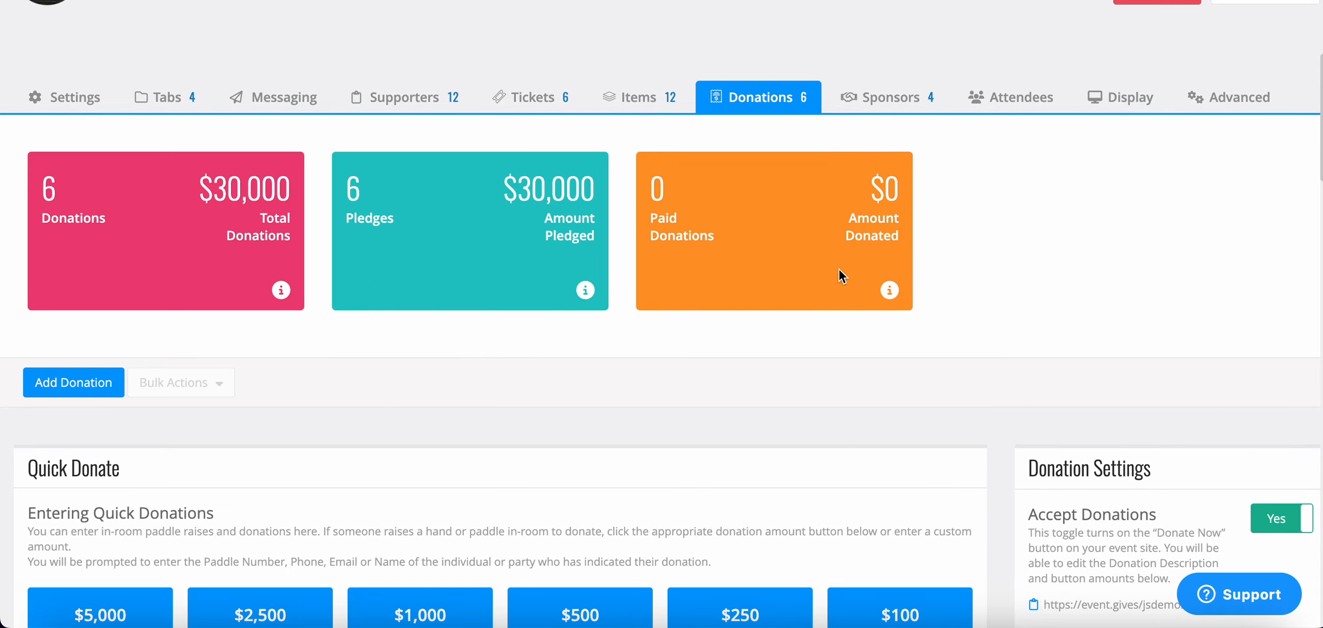
scroll(797, 283, "down", 12)
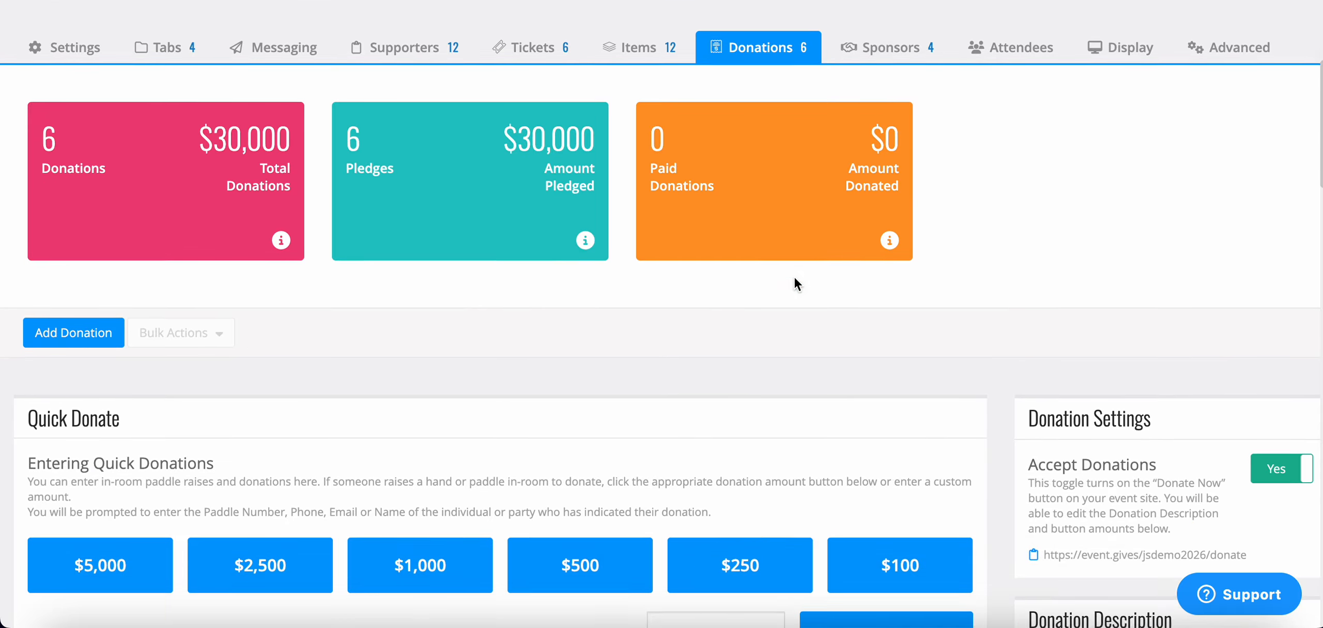
scroll(794, 277, "down", 2)
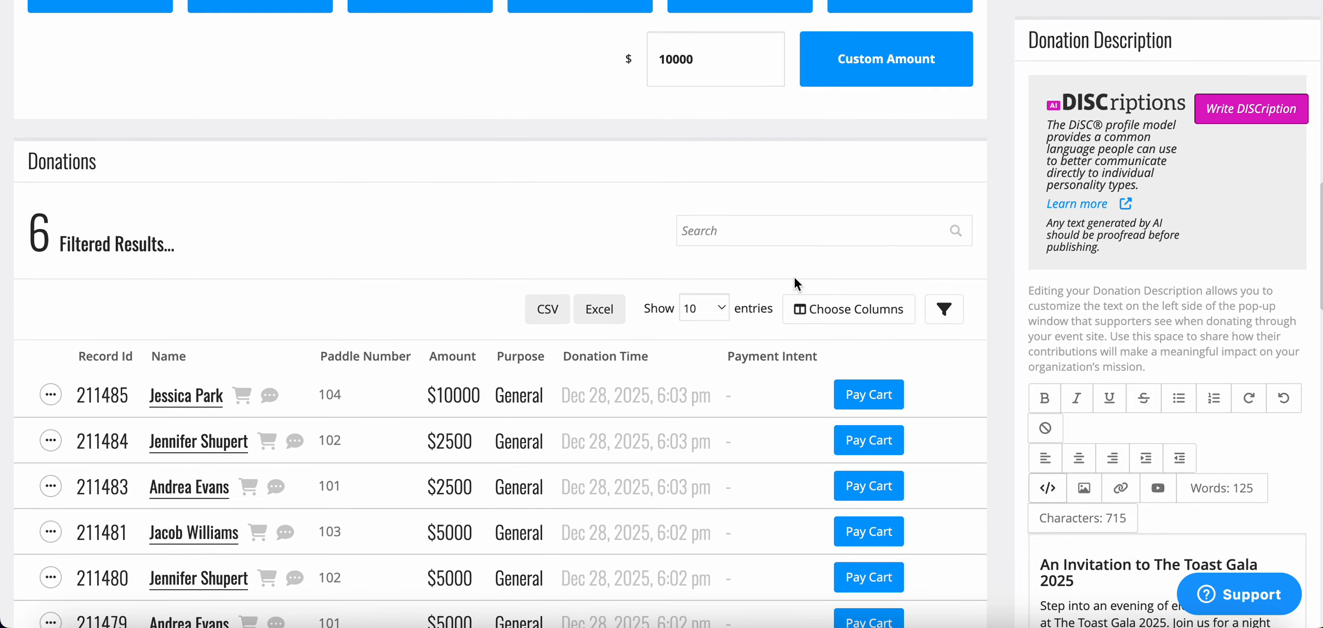
scroll(794, 276, "down", 1)
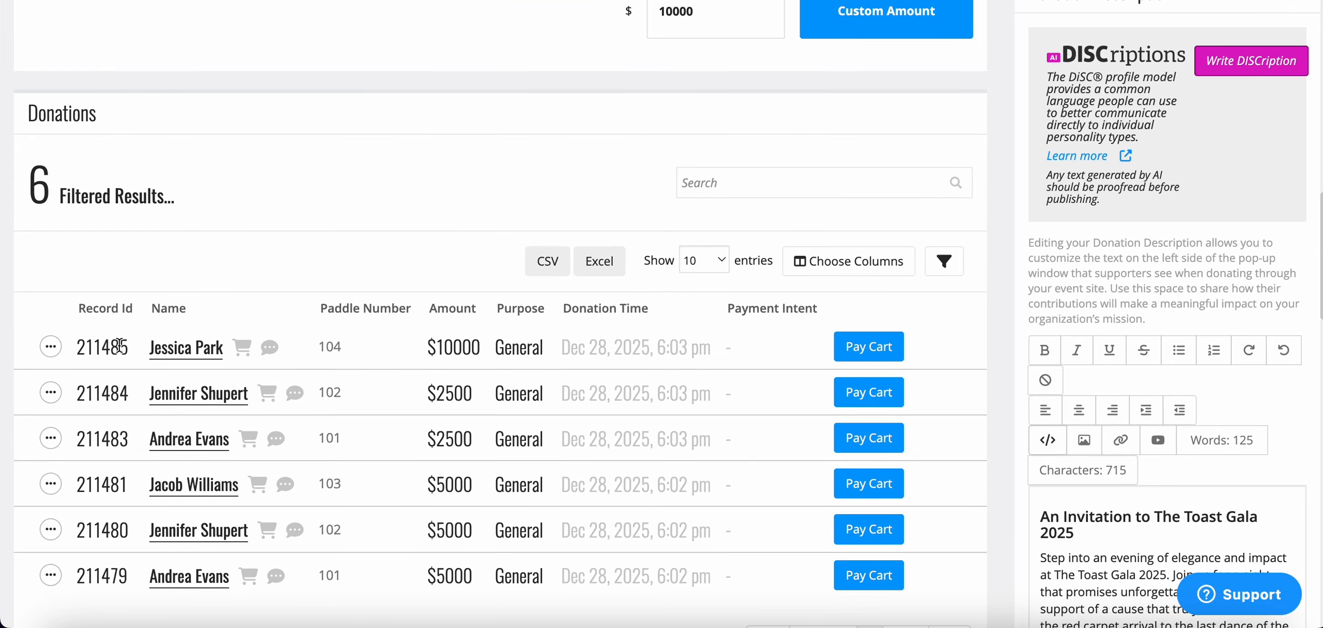
left_click(883, 355)
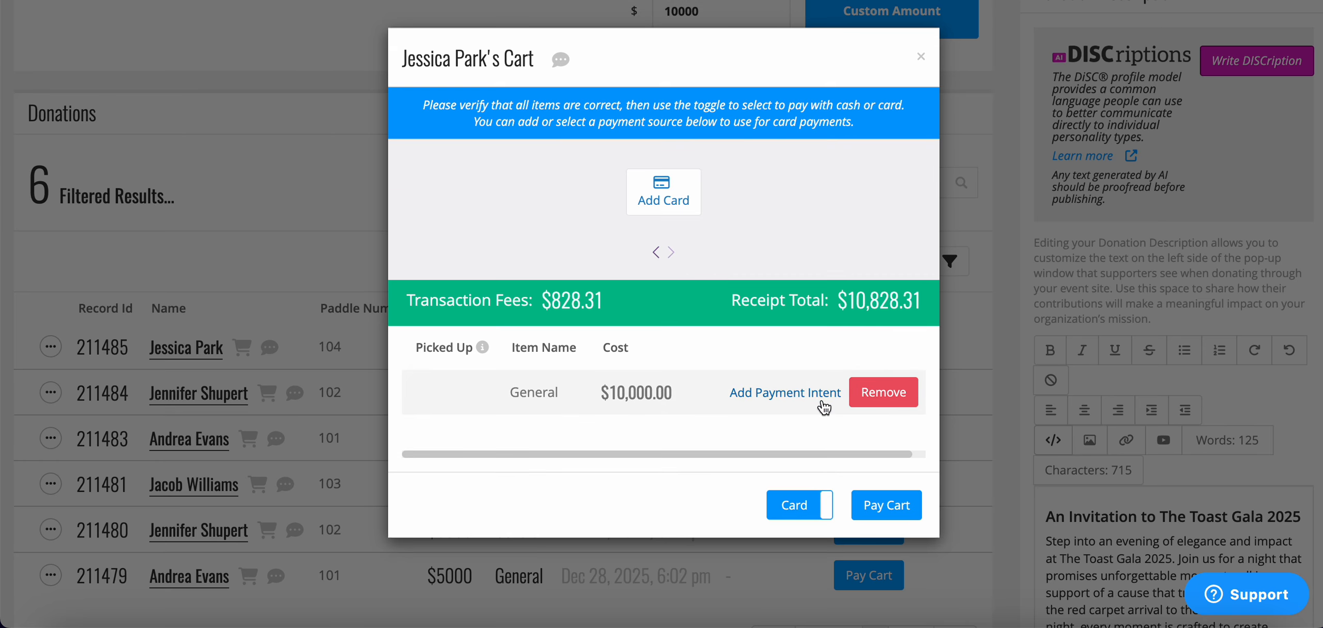
left_click(823, 514)
left_click(713, 365)
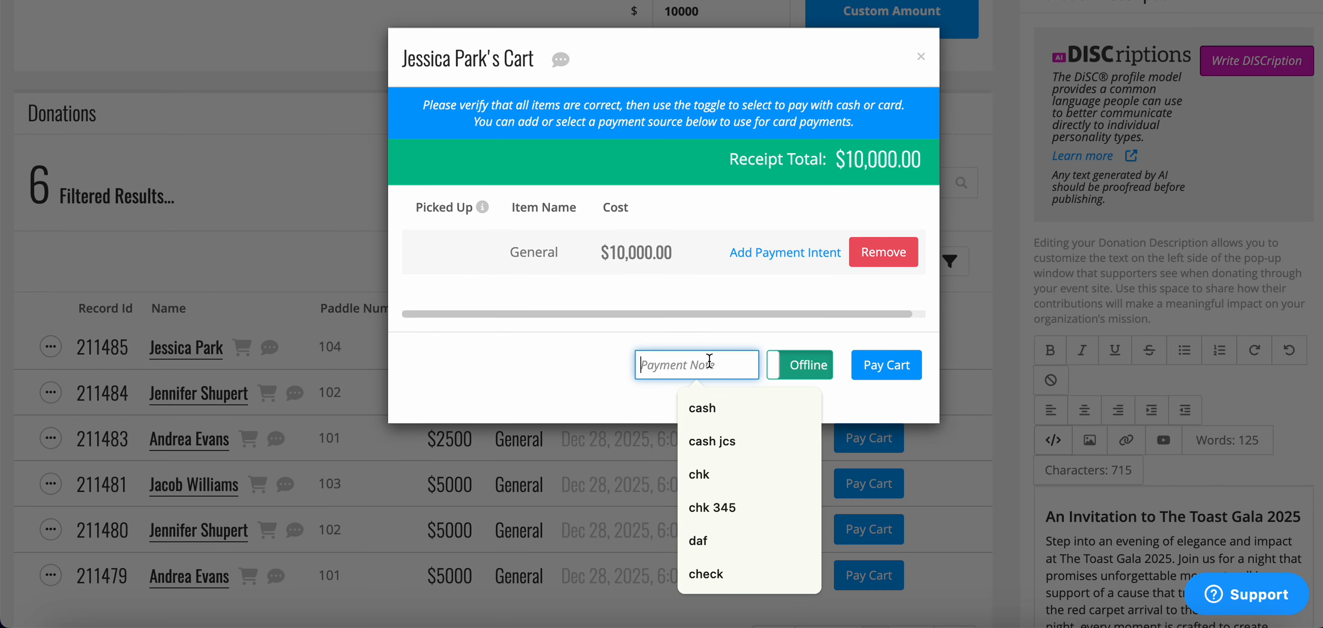
type("chk345")
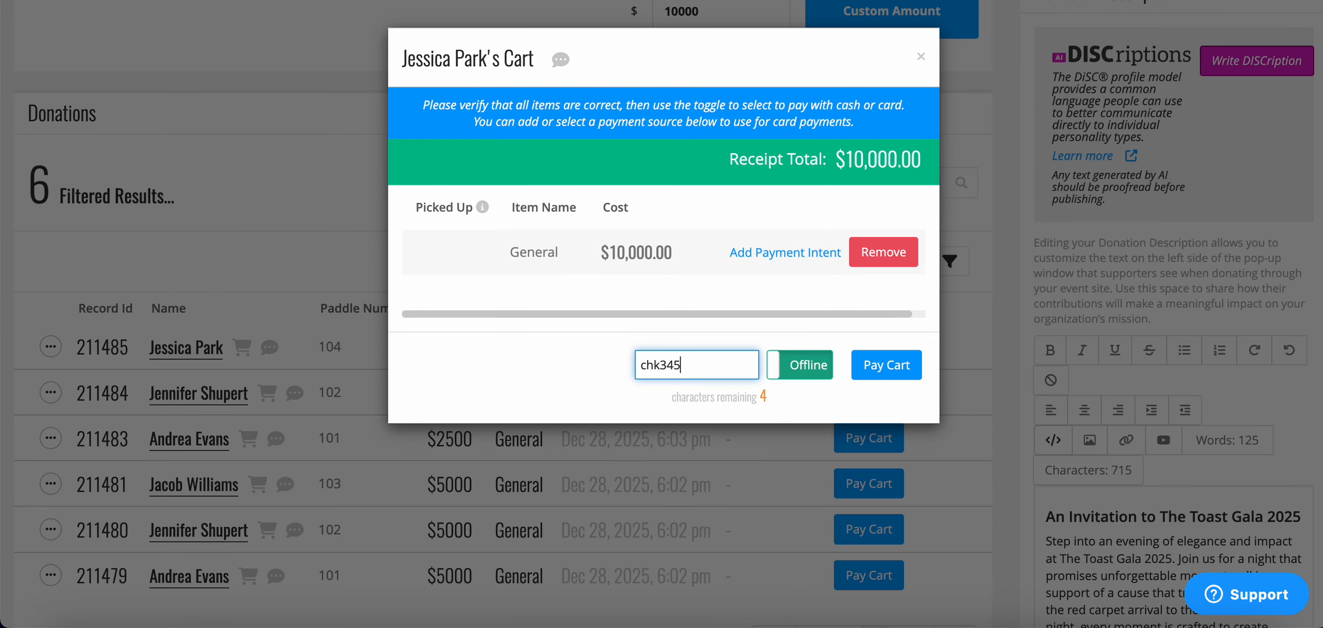
left_click(898, 364)
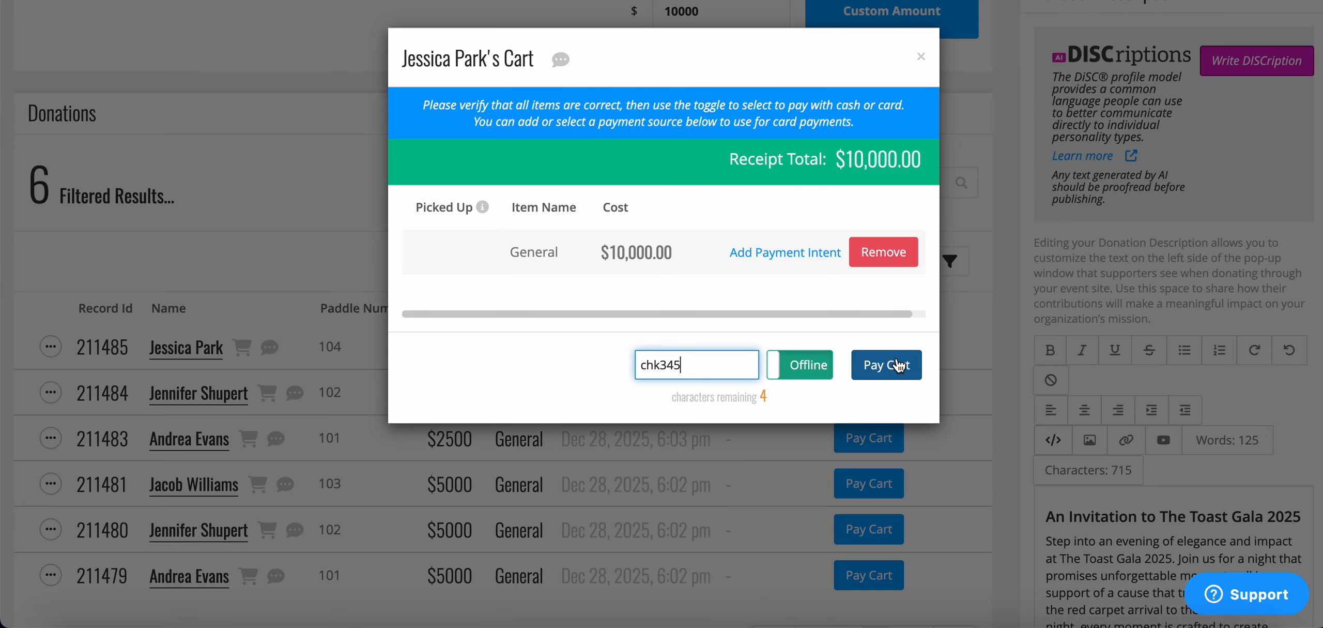
left_click(923, 57)
scroll(806, 153, "up", 15)
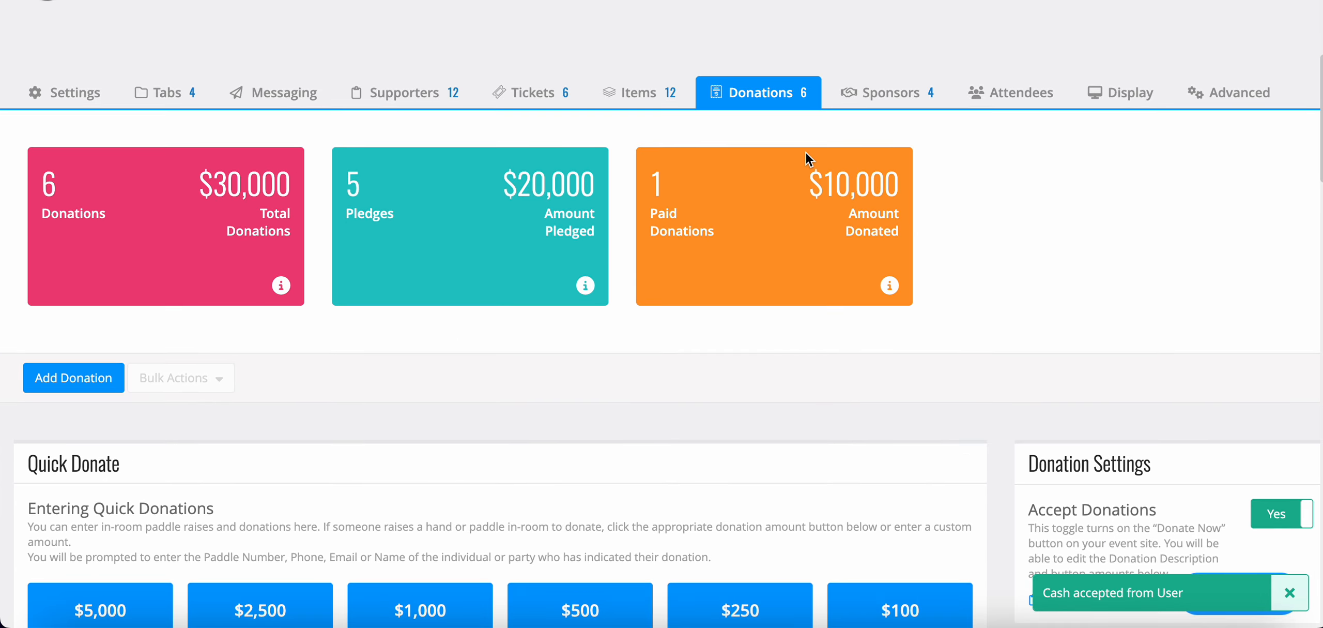